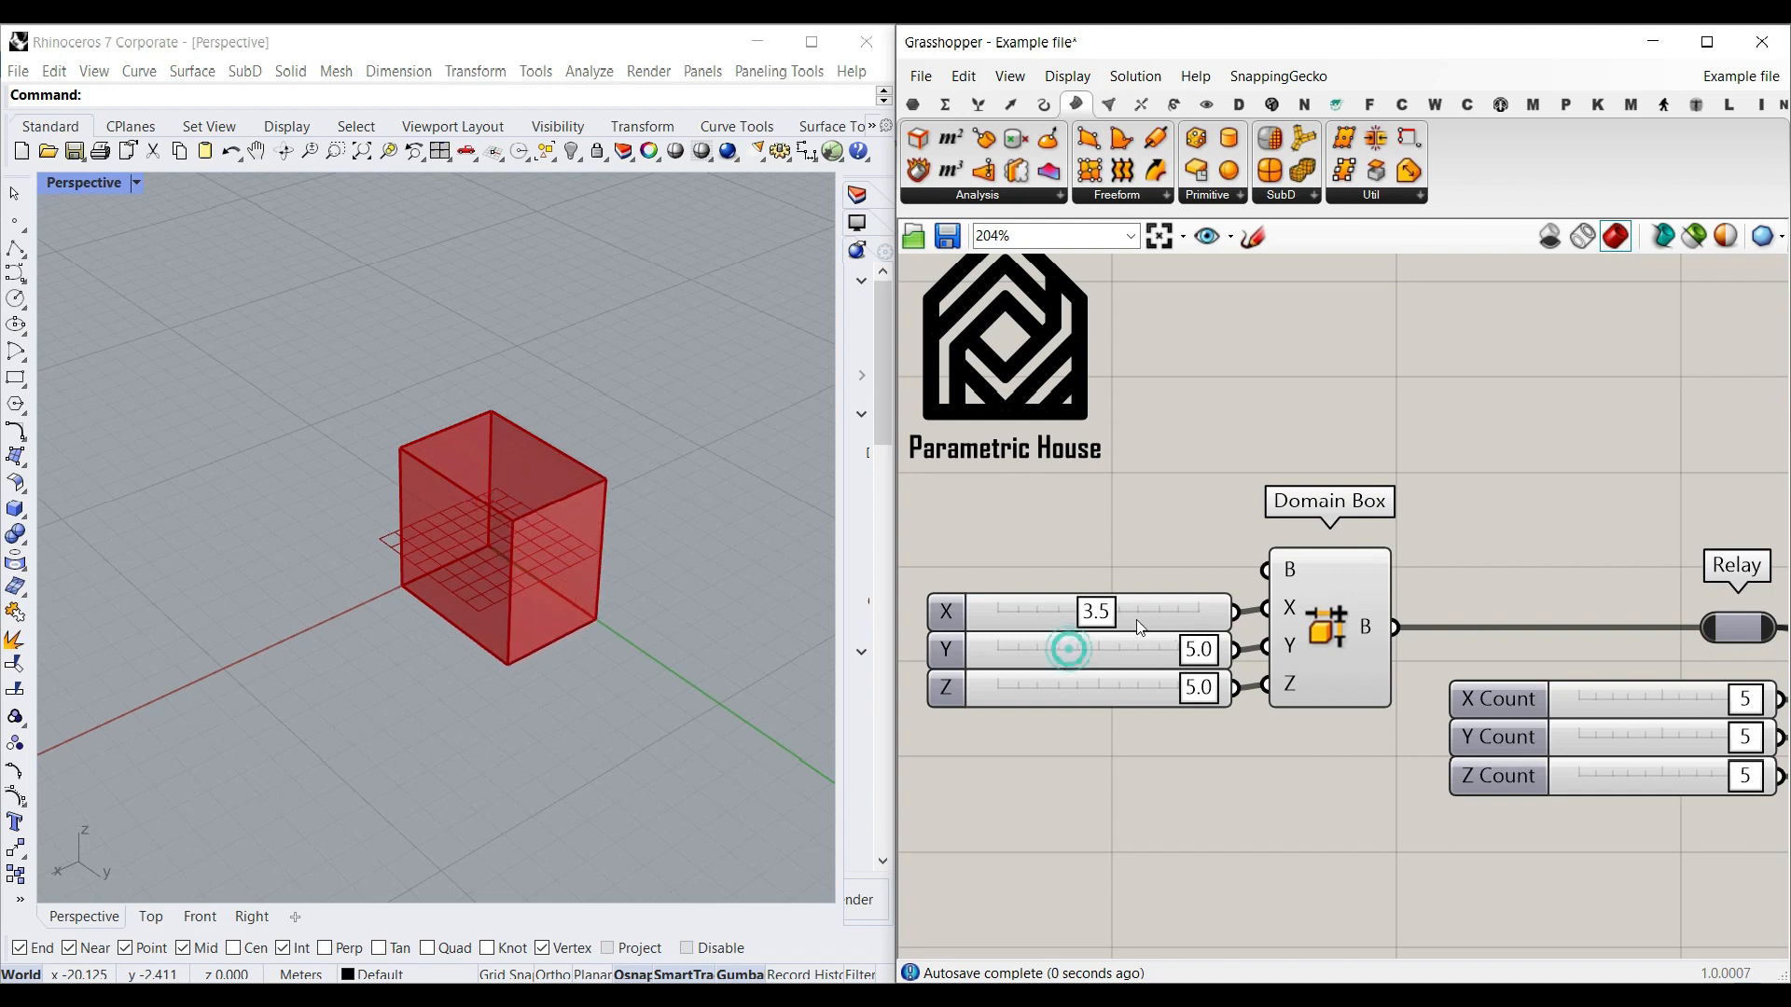
- Set the X slider feeding the Domain Box to 5.0
{"action": "left_click_drag", "start_coordinate": [1099, 612], "coordinate": [1203, 612]}
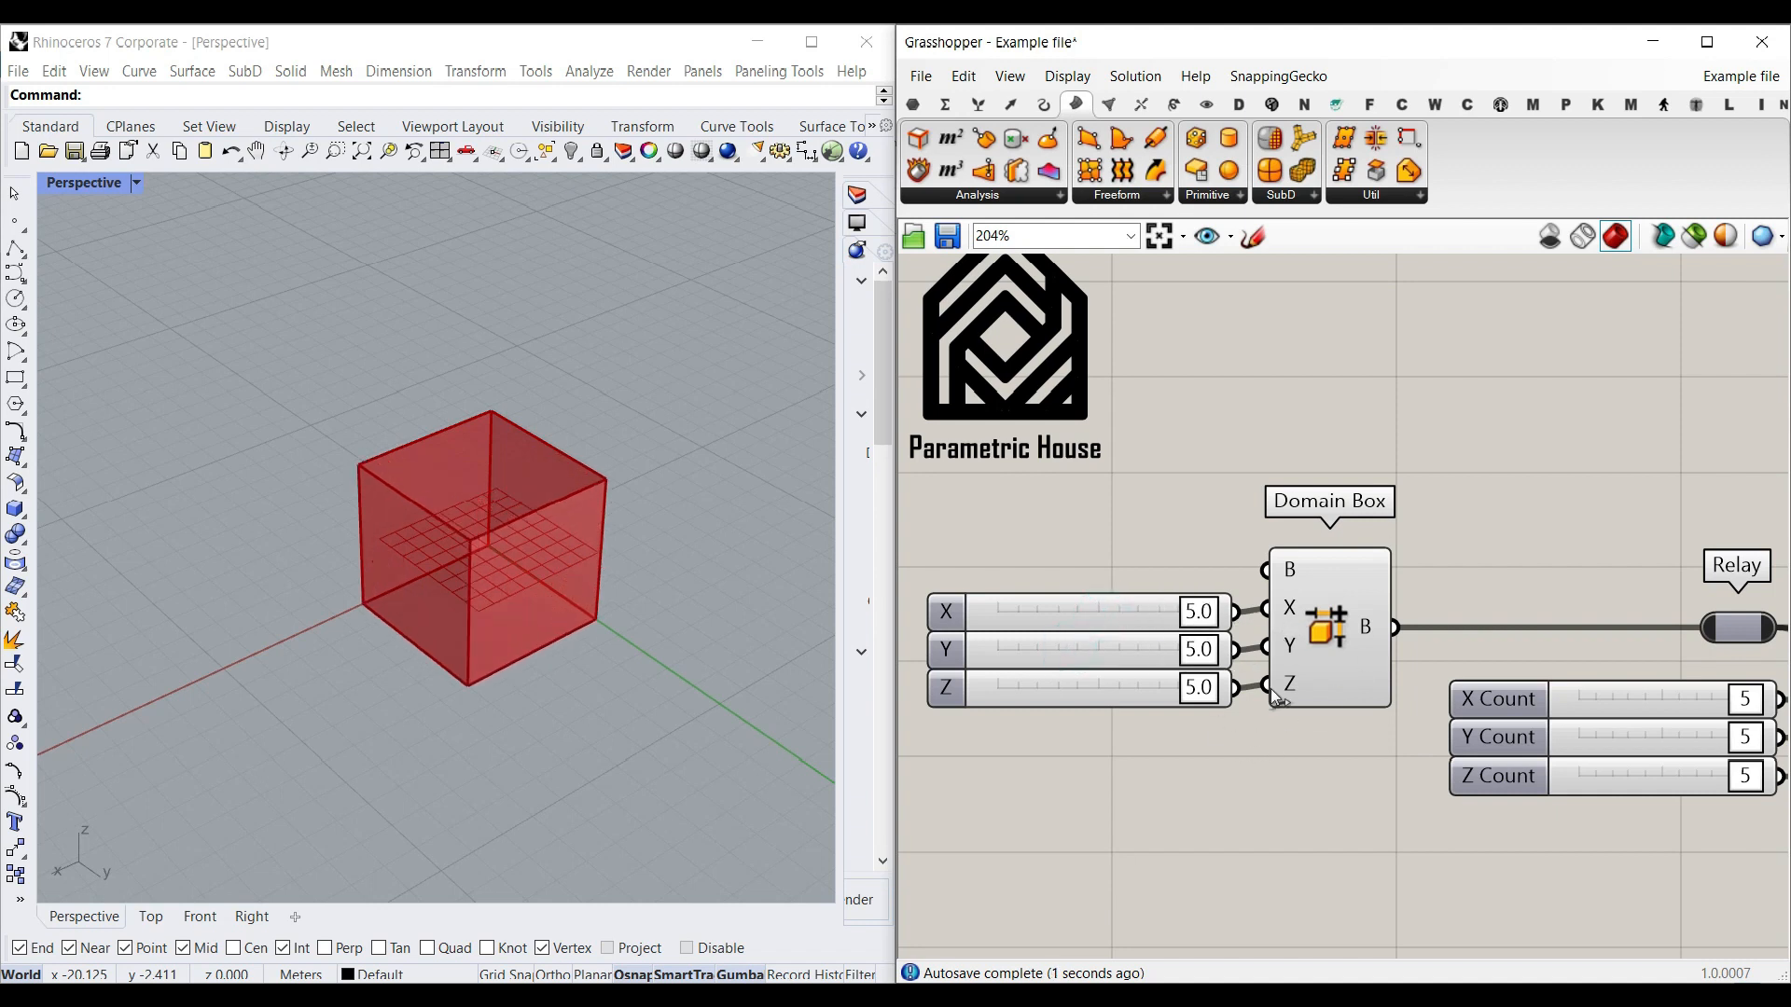
{"action": "scroll", "coordinate": [490, 597], "scroll_direction": "up", "scroll_amount": 3}
{"action": "scroll", "coordinate": [1117, 586], "scroll_direction": "down", "scroll_amount": 3}
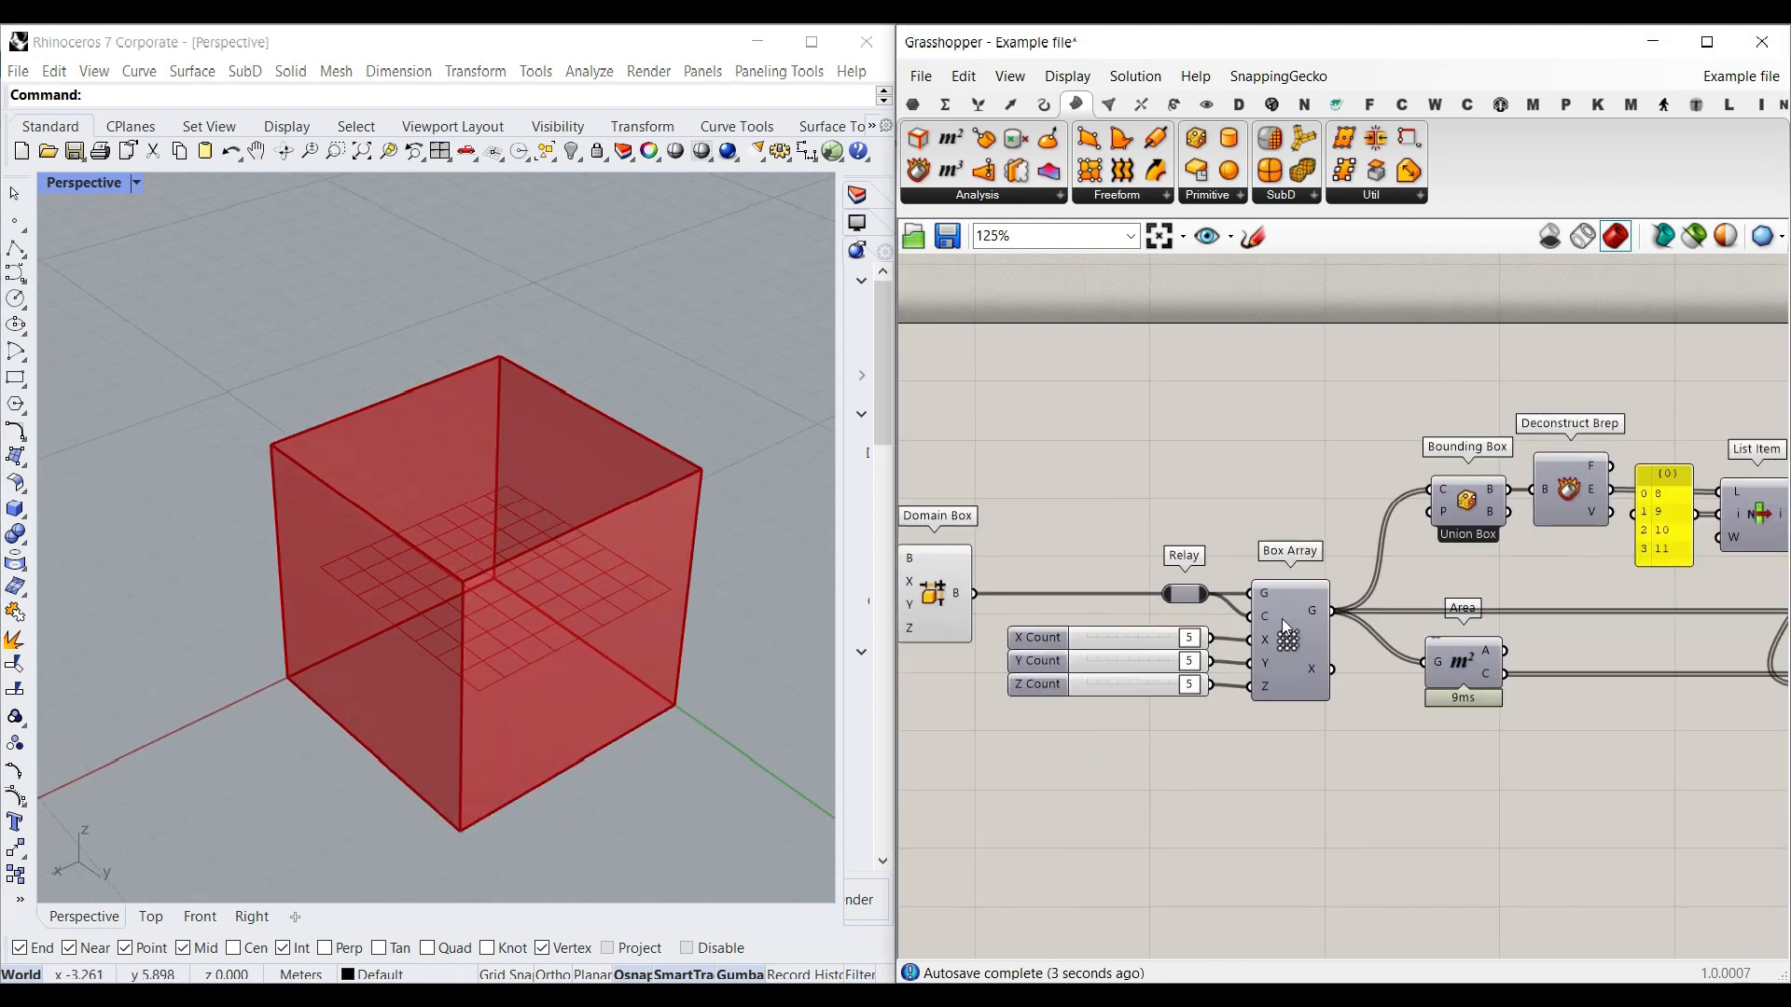
- Find the Box Array component among the array transform components and inspect its Geometry and Cell inputs
{"action": "scroll", "coordinate": [1301, 416], "scroll_direction": "up", "scroll_amount": 5}
{"action": "left_click", "coordinate": [1176, 105]}
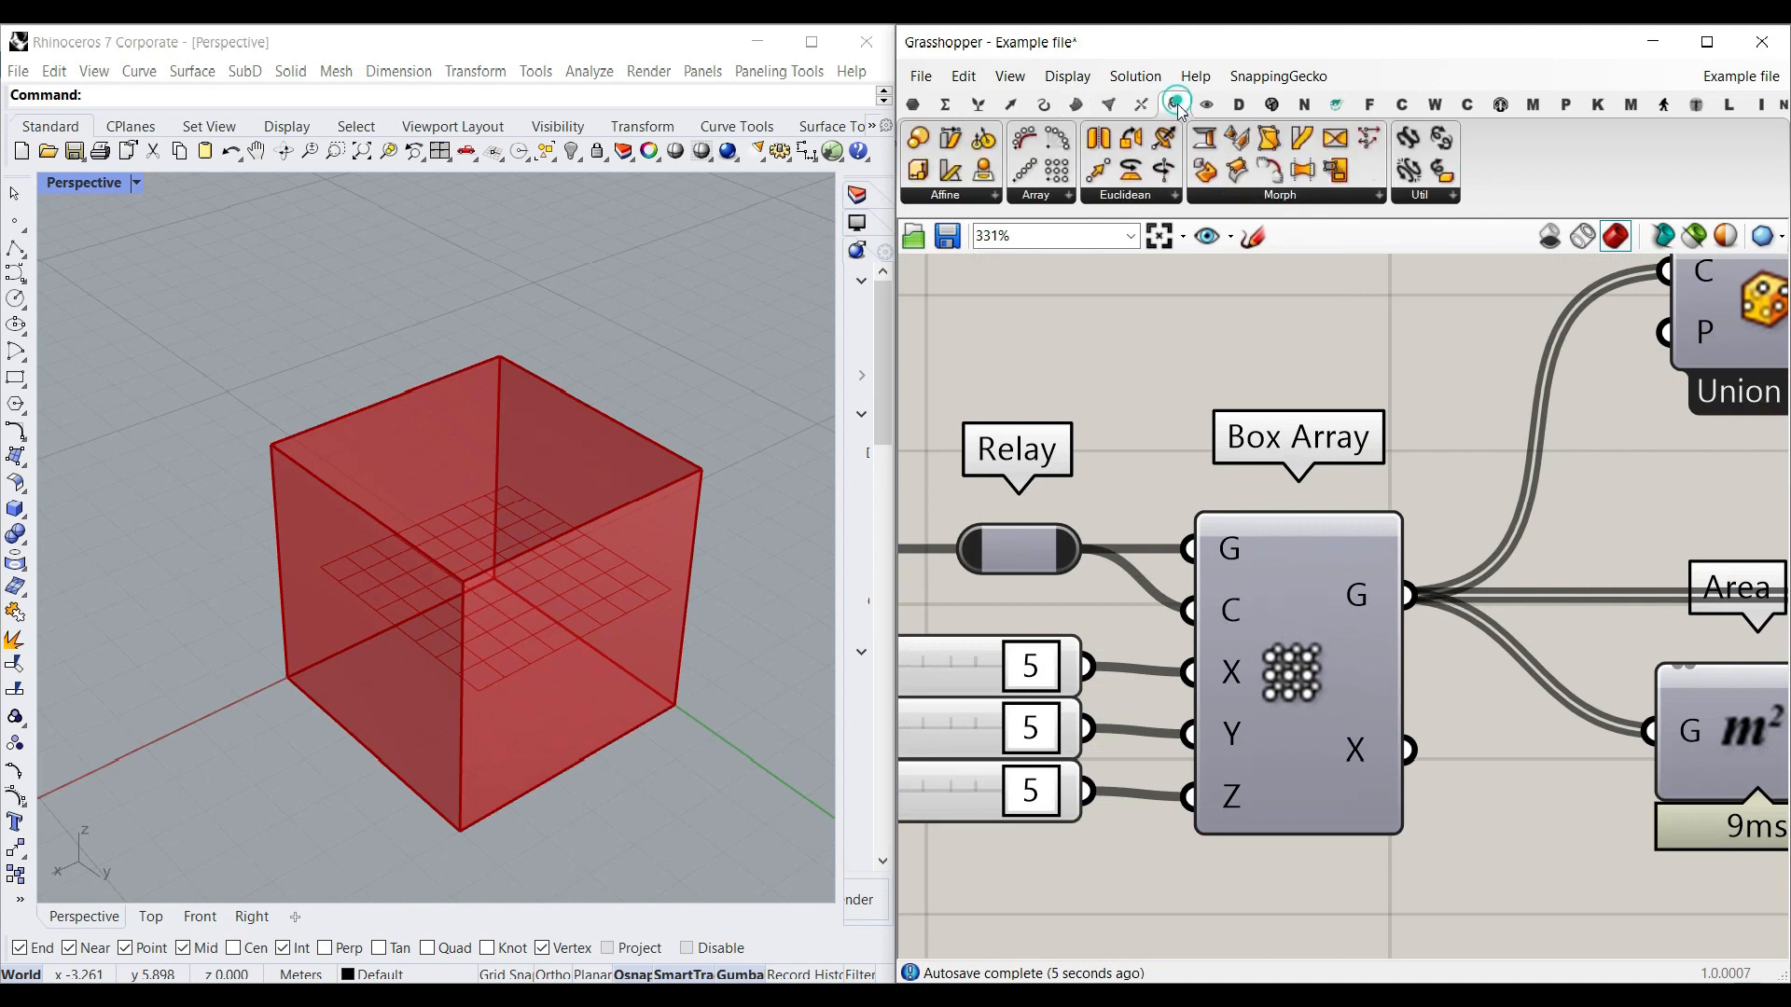
{"action": "left_click", "coordinate": [1058, 199]}
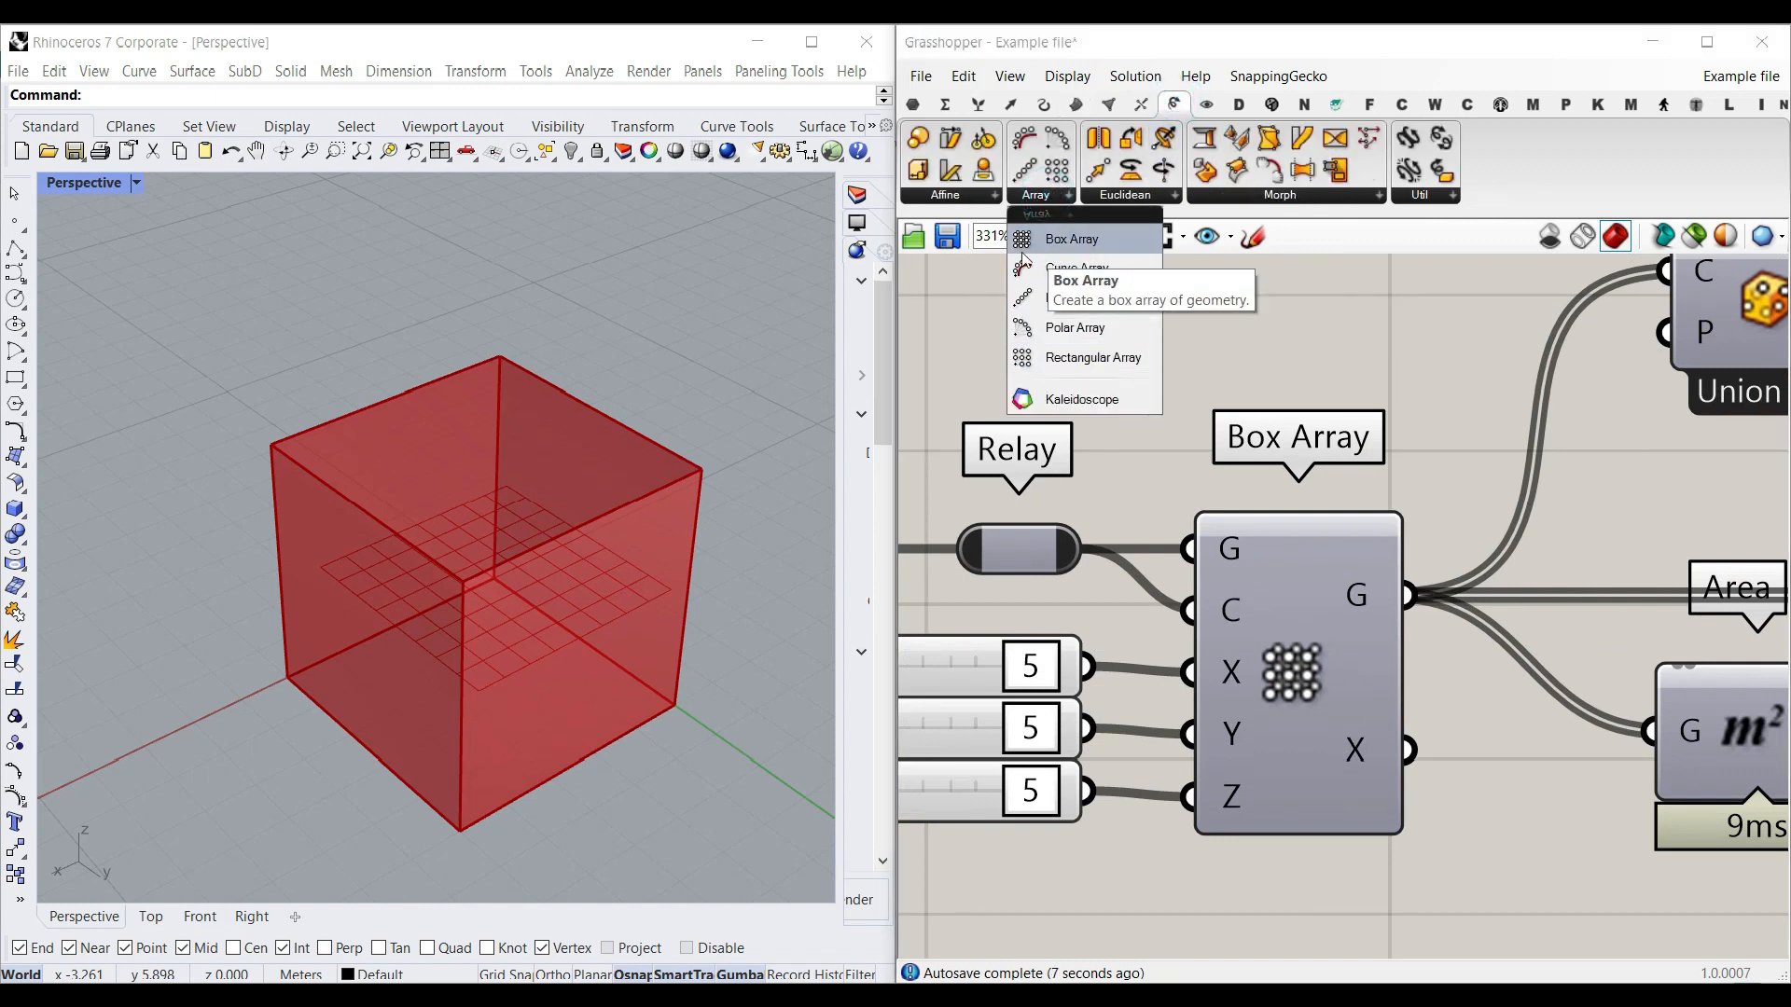
{"action": "scroll", "coordinate": [1351, 507], "scroll_direction": "down", "scroll_amount": 5}
{"action": "scroll", "coordinate": [1189, 467], "scroll_direction": "up", "scroll_amount": 5}
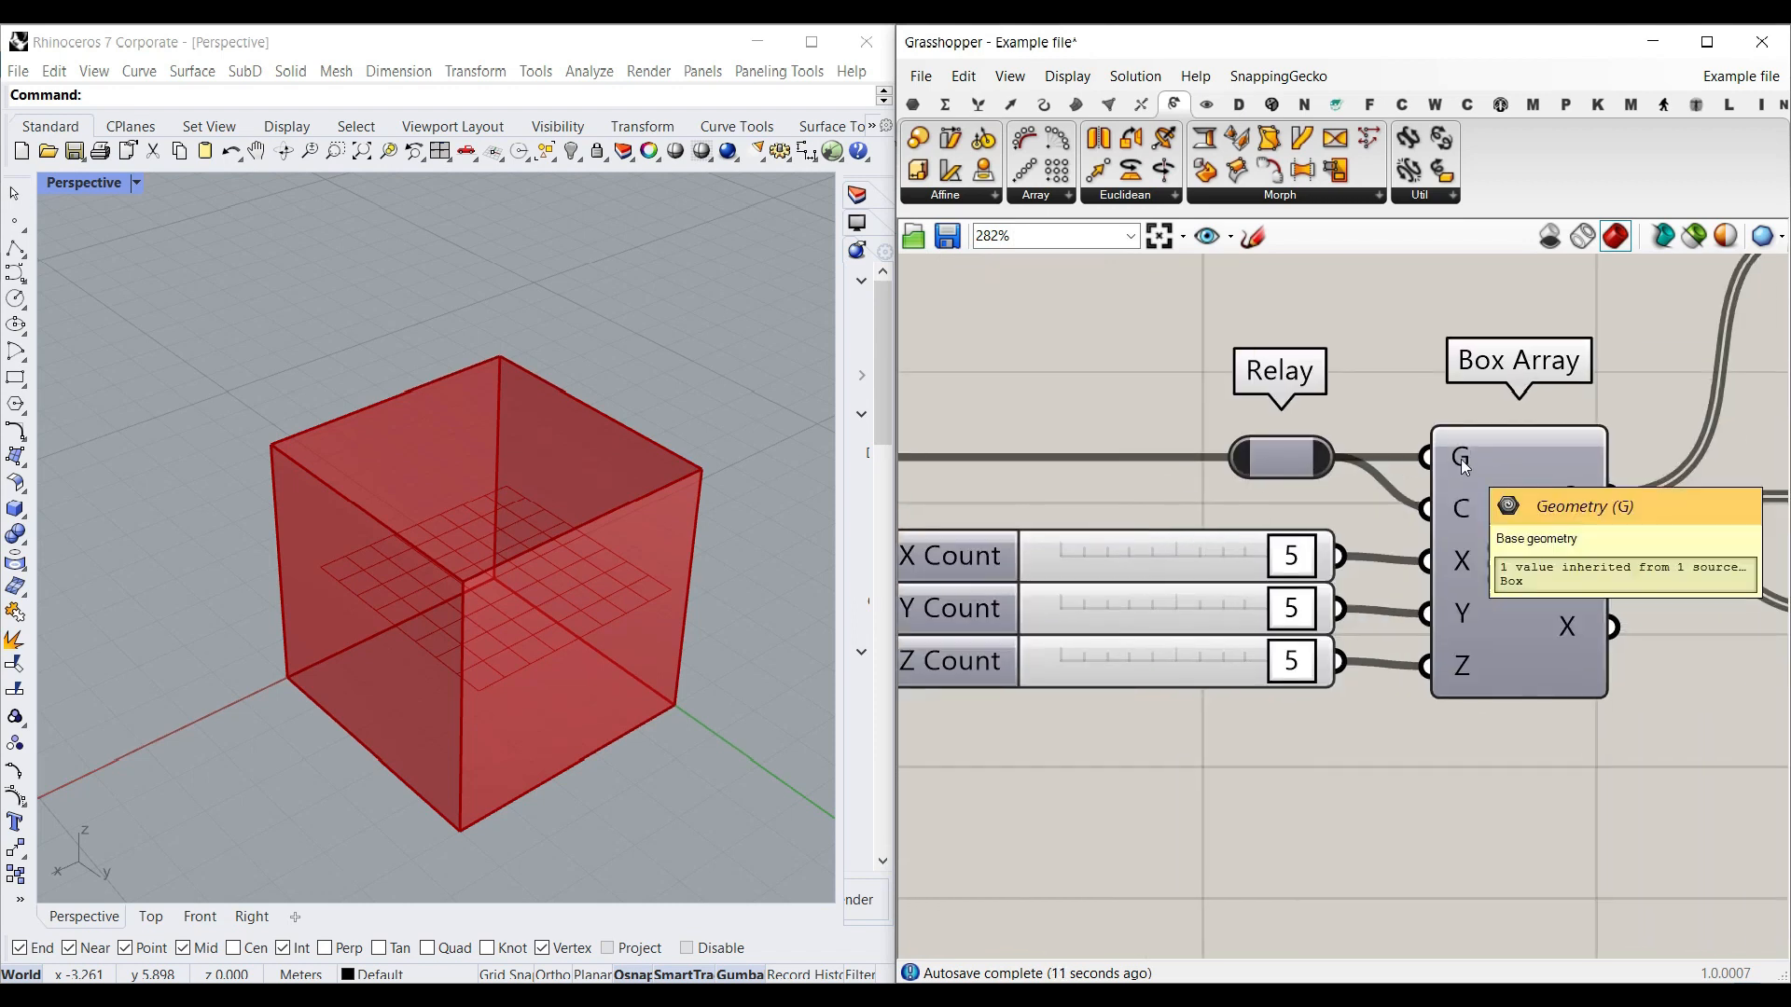
{"action": "mouse_move", "coordinate": [1463, 504]}
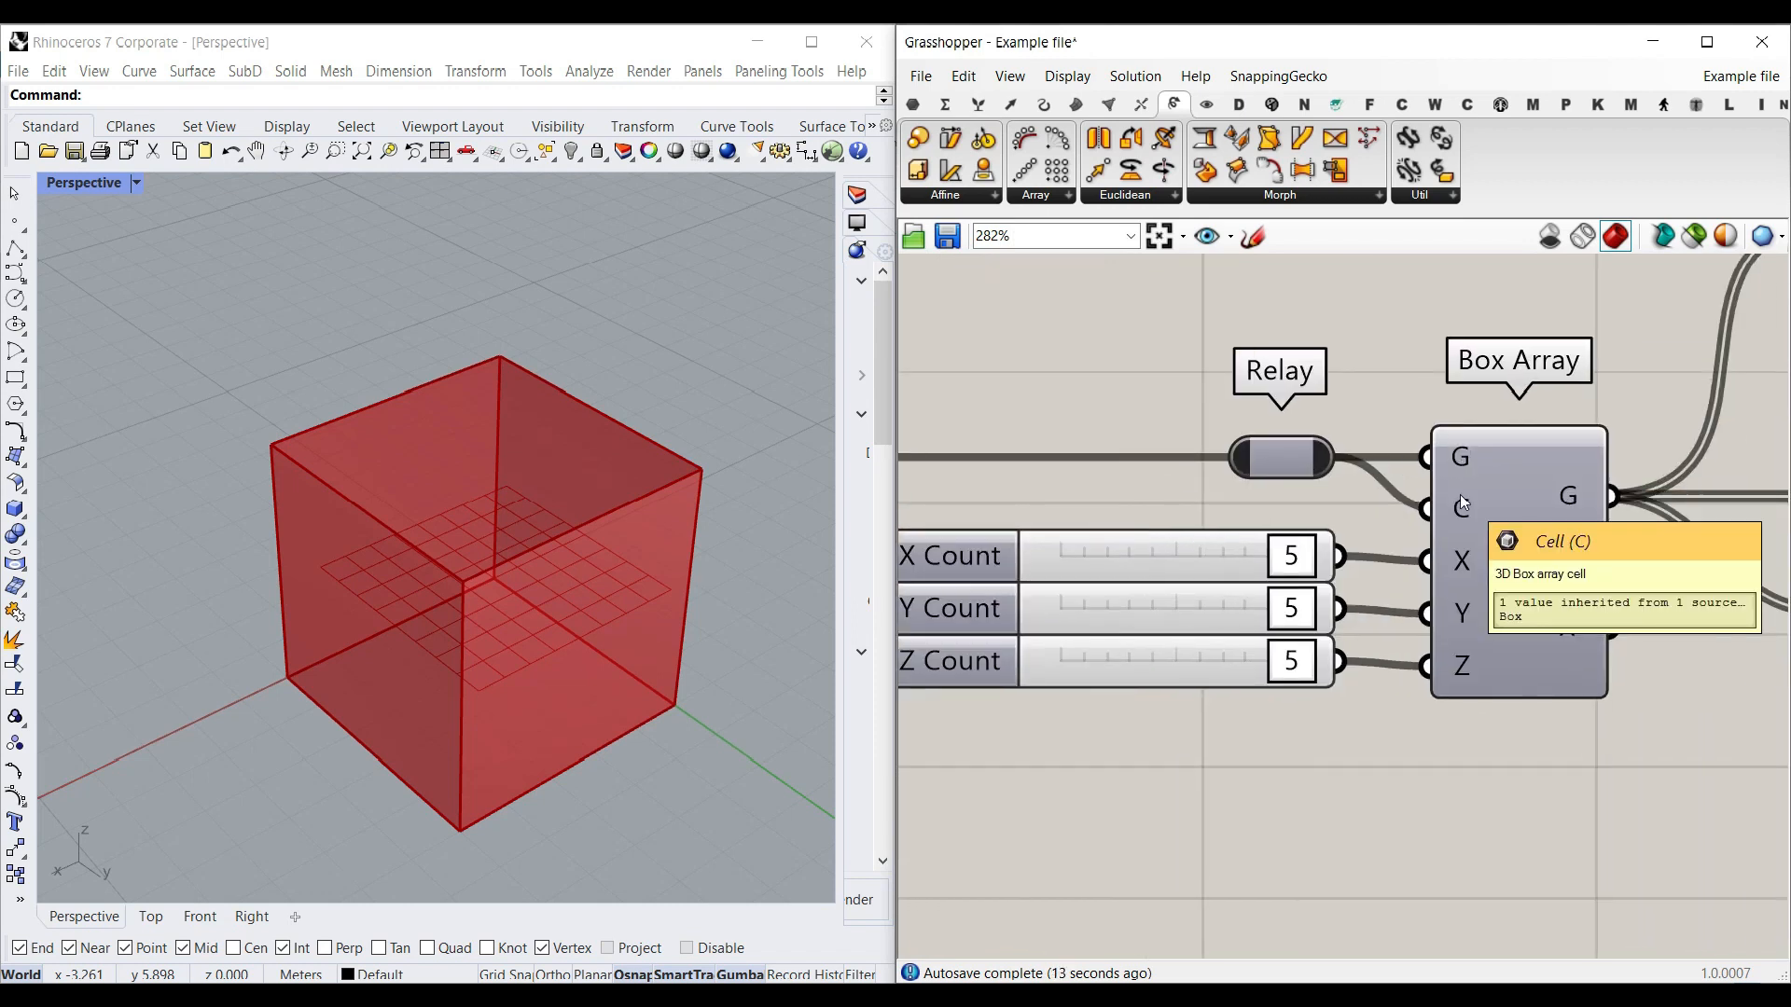
- Turn on the preview of the Box Array component and view the arrayed boxes from several angles
{"action": "right_click", "coordinate": [1521, 563]}
{"action": "left_click", "coordinate": [1579, 591]}
{"action": "scroll", "coordinate": [555, 527], "scroll_direction": "down", "scroll_amount": 3}
{"action": "right_click_drag", "start_coordinate": [552, 515], "coordinate": [428, 524]}
{"action": "scroll", "coordinate": [333, 644], "scroll_direction": "up", "scroll_amount": 5}
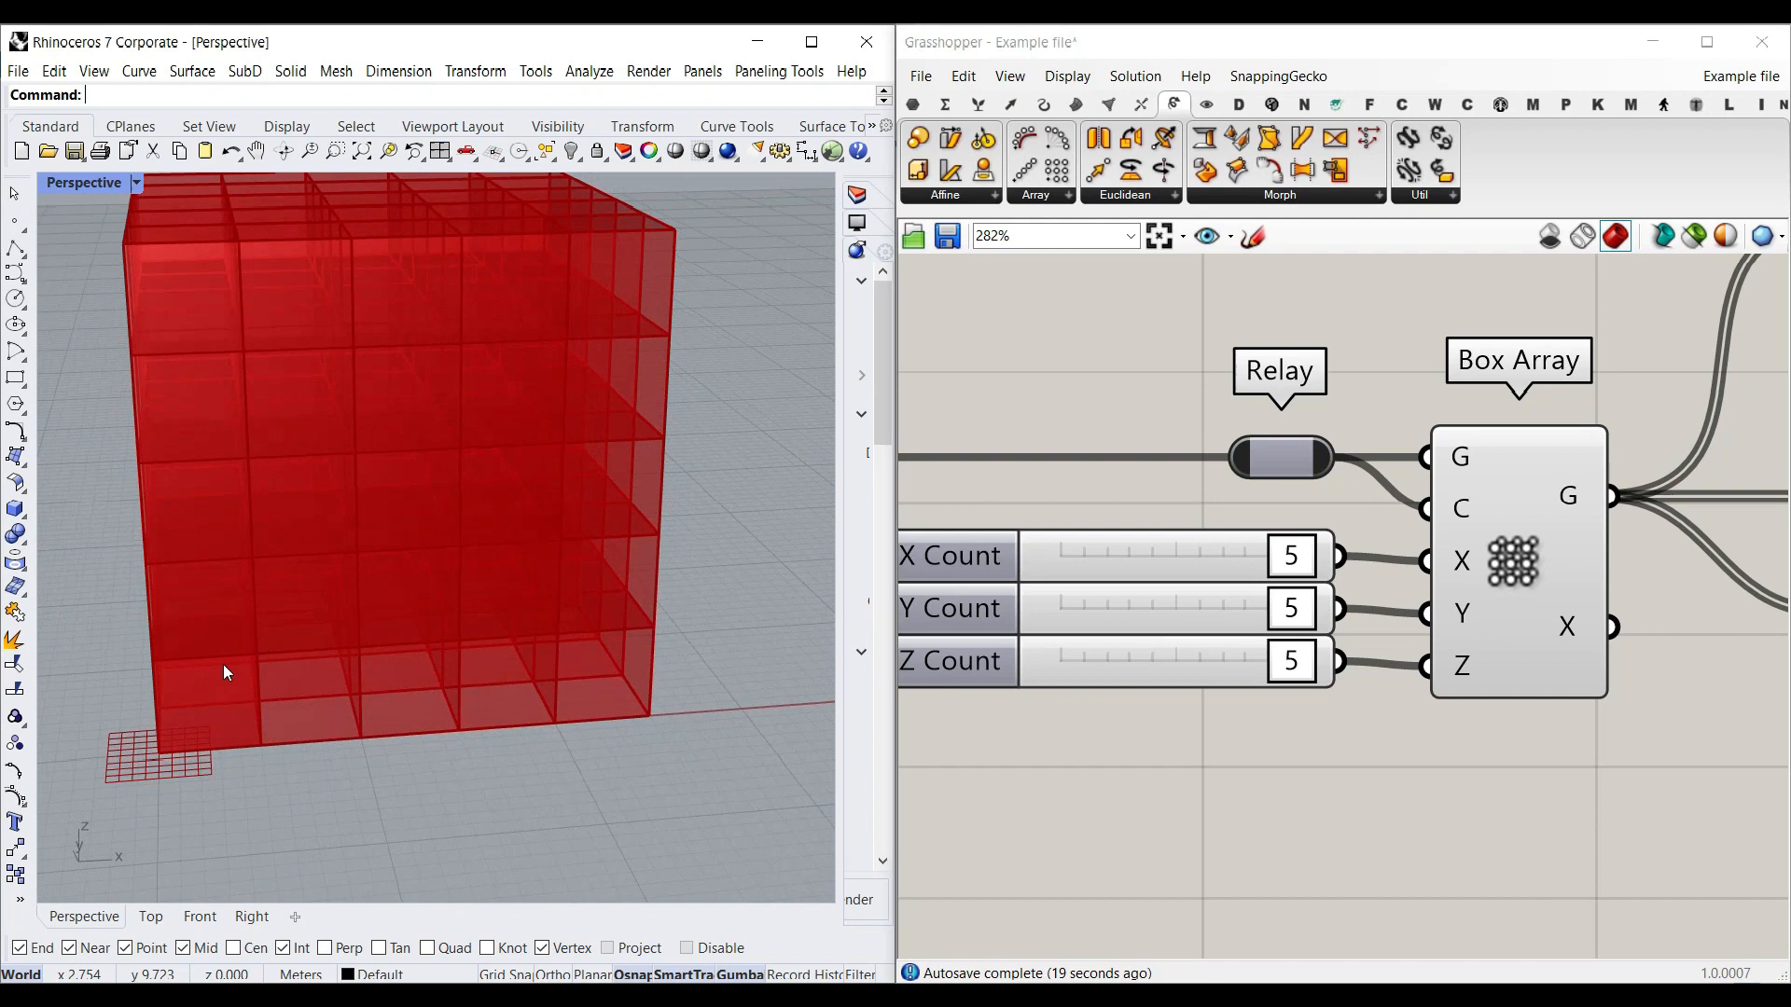
{"action": "right_click_drag", "start_coordinate": [231, 622], "coordinate": [277, 620]}
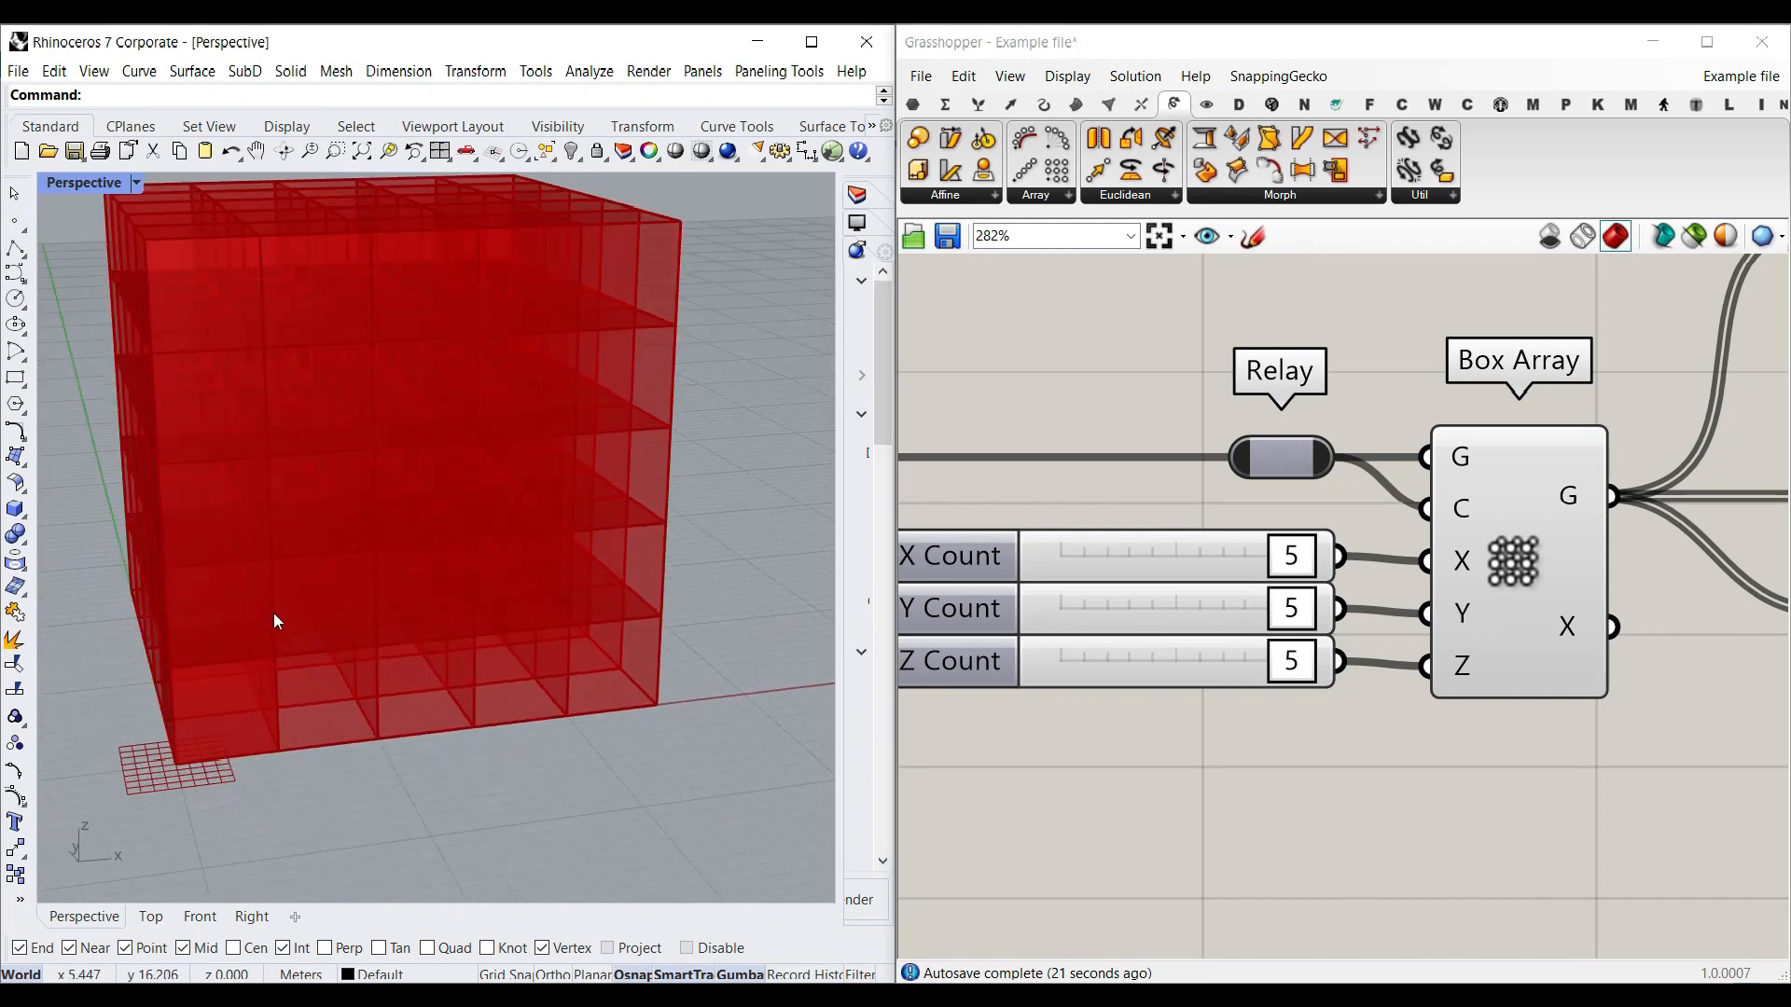
{"action": "left_click_drag", "start_coordinate": [1286, 570], "coordinate": [1357, 568]}
{"action": "left_click_drag", "start_coordinate": [1270, 613], "coordinate": [1291, 661]}
- Bake the Box Array's geometry output into the Rhino model
{"action": "right_click", "coordinate": [1588, 503]}
{"action": "left_click", "coordinate": [1618, 536]}
{"action": "left_click", "coordinate": [1602, 748]}
{"action": "scroll", "coordinate": [690, 539], "scroll_direction": "down", "scroll_amount": 4}
{"action": "scroll", "coordinate": [690, 541], "scroll_direction": "down", "scroll_amount": 2}
- Move the baked boxes away from the preview and pull several individual boxes out of the cube
{"action": "right_click_drag", "start_coordinate": [690, 541], "coordinate": [656, 596]}
{"action": "left_click_drag", "start_coordinate": [674, 598], "coordinate": [221, 366]}
{"action": "left_click", "coordinate": [381, 303]}
{"action": "right_click_drag", "start_coordinate": [268, 411], "coordinate": [444, 536], "text": "shift"}
{"action": "scroll", "coordinate": [444, 535], "scroll_direction": "up", "scroll_amount": 6}
{"action": "left_click_drag", "start_coordinate": [438, 417], "coordinate": [426, 474]}
{"action": "left_click_drag", "start_coordinate": [364, 382], "coordinate": [378, 435]}
{"action": "left_click", "coordinate": [722, 265]}
{"action": "scroll", "coordinate": [584, 490], "scroll_direction": "up", "scroll_amount": 3}
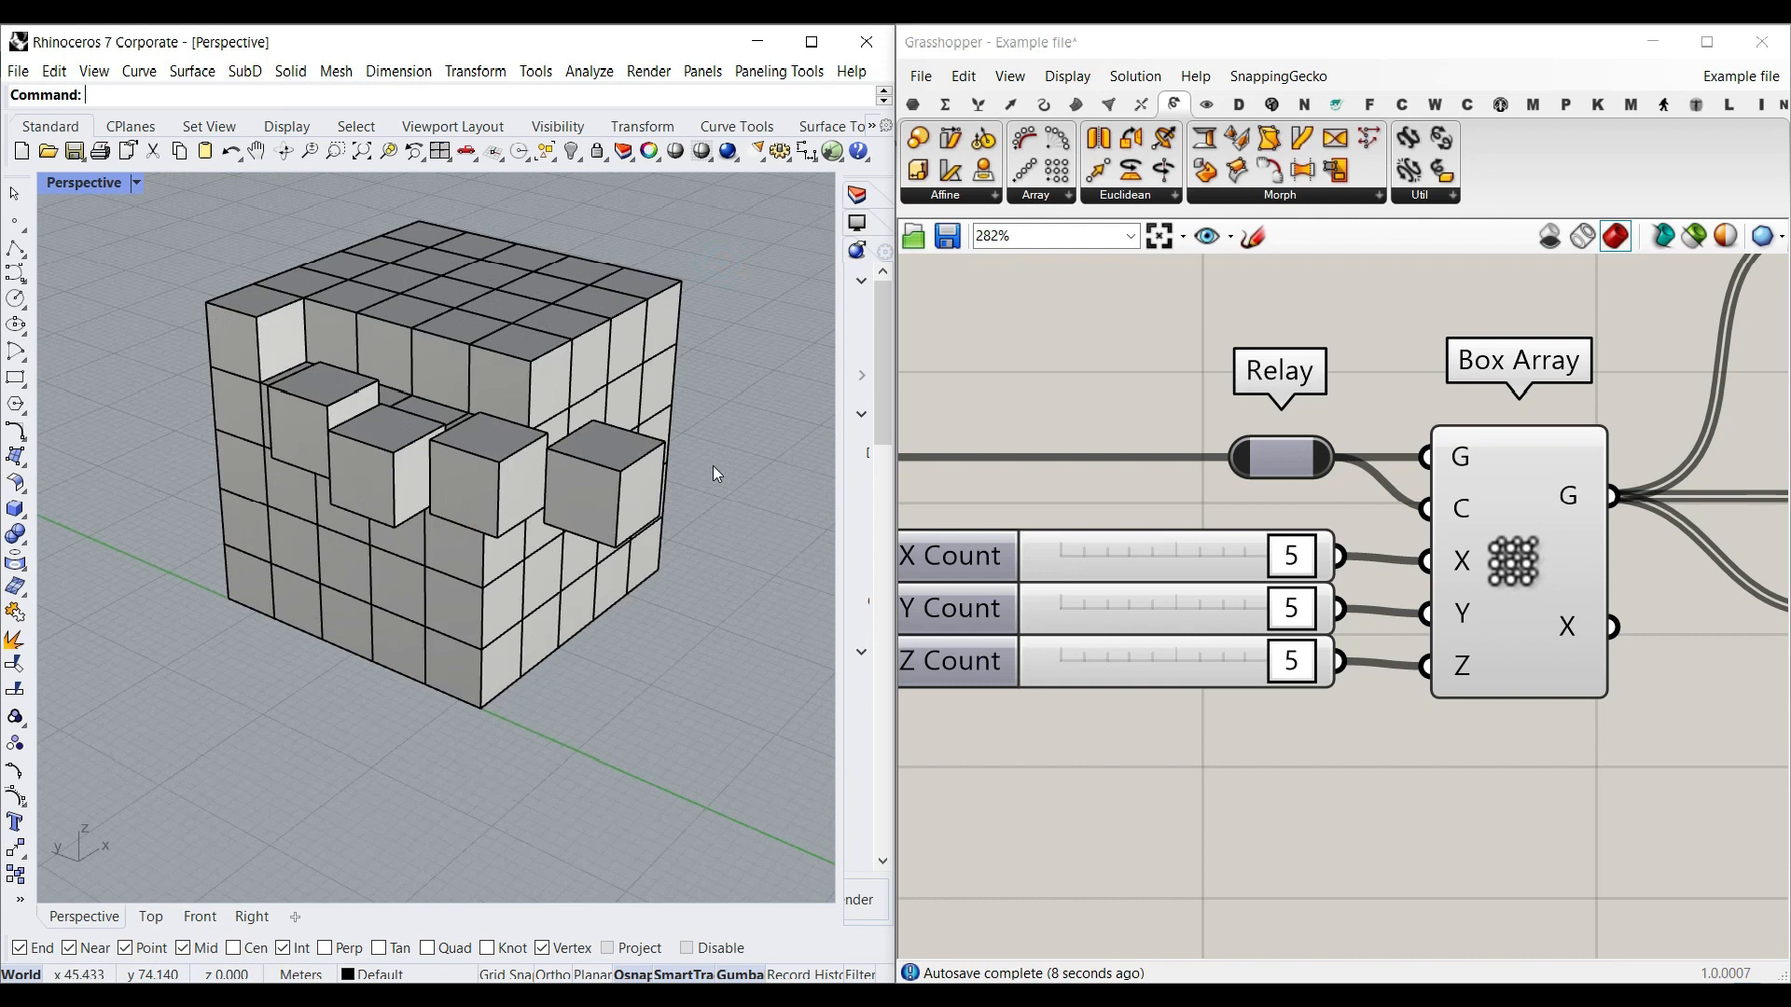
- Undo the moves of the baked boxes and the Box Array bake
{"action": "key", "text": "ctrl+z"}
{"action": "key", "text": "ctrl+z"}
{"action": "key", "text": "ctrl+z"}
{"action": "key", "text": "ctrl+z"}
{"action": "key", "text": "ctrl+z"}
{"action": "key", "text": "ctrl+z"}
{"action": "scroll", "coordinate": [528, 575], "scroll_direction": "down", "scroll_amount": 10}
{"action": "right_click_drag", "start_coordinate": [528, 574], "coordinate": [381, 545], "text": "shift"}
{"action": "left_click", "coordinate": [602, 467]}
{"action": "scroll", "coordinate": [501, 573], "scroll_direction": "up", "scroll_amount": 10}
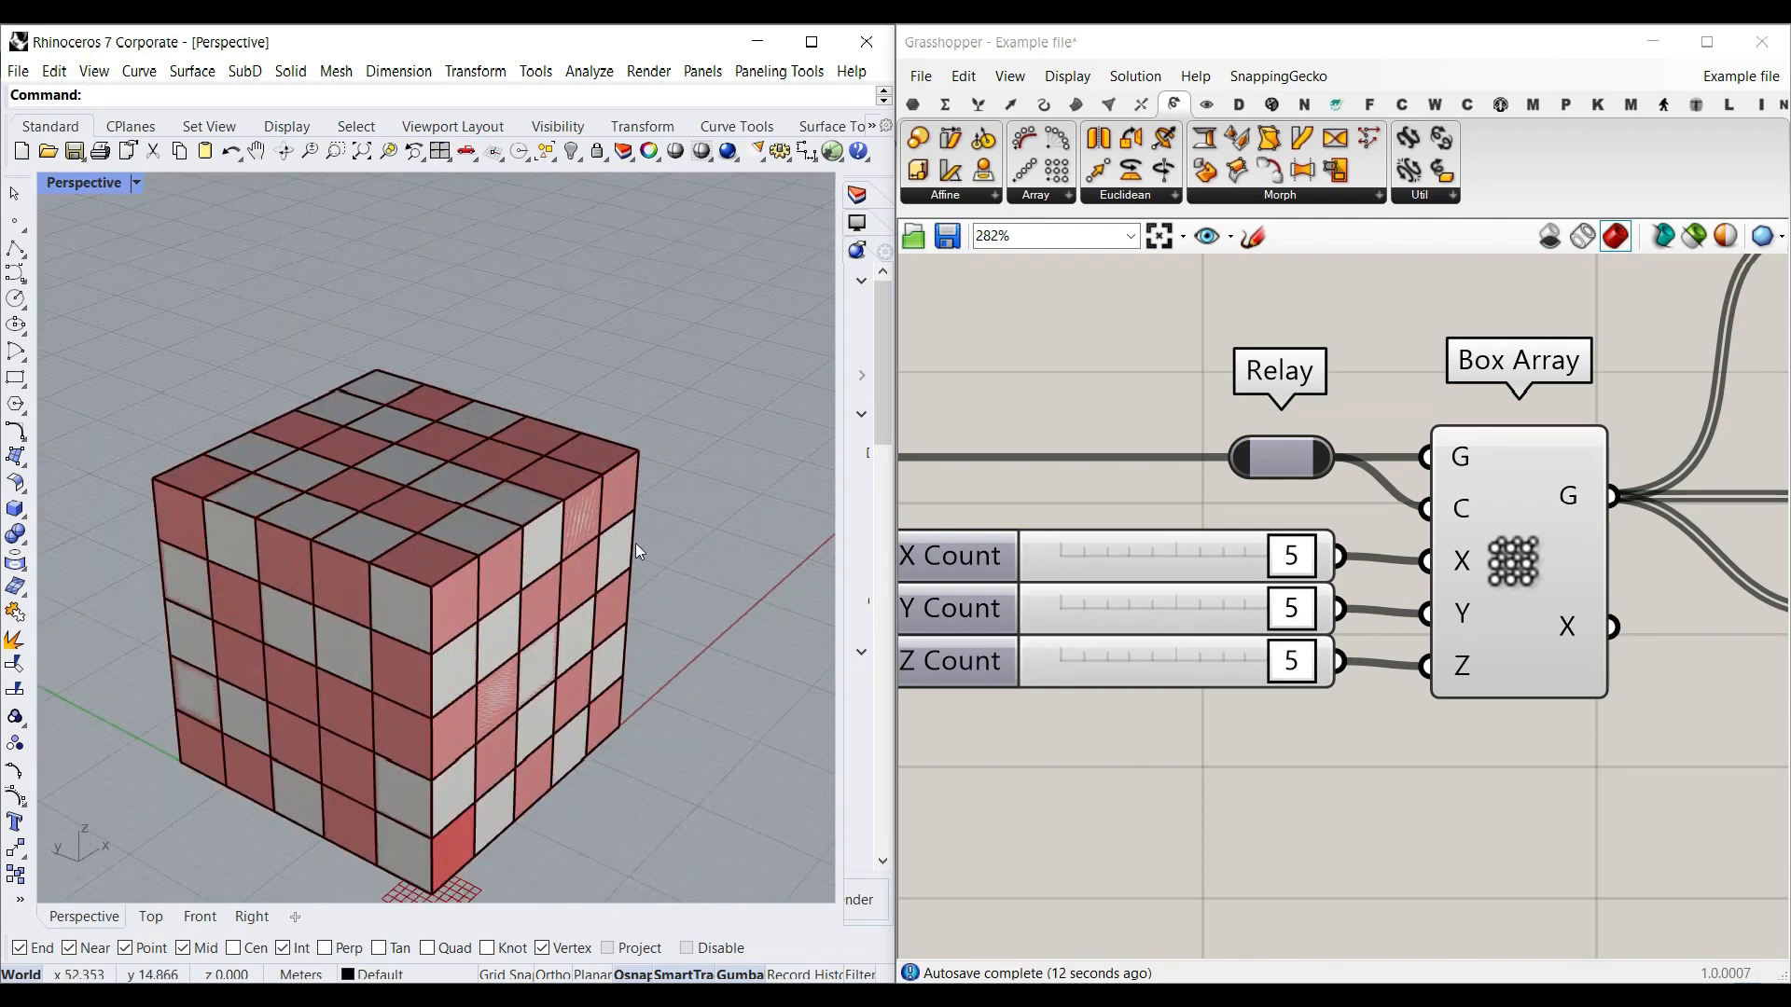
{"action": "key", "text": "ctrl+z"}
{"action": "scroll", "coordinate": [1488, 508], "scroll_direction": "down", "scroll_amount": 3}
{"action": "right_click_drag", "start_coordinate": [1487, 509], "coordinate": [1144, 563]}
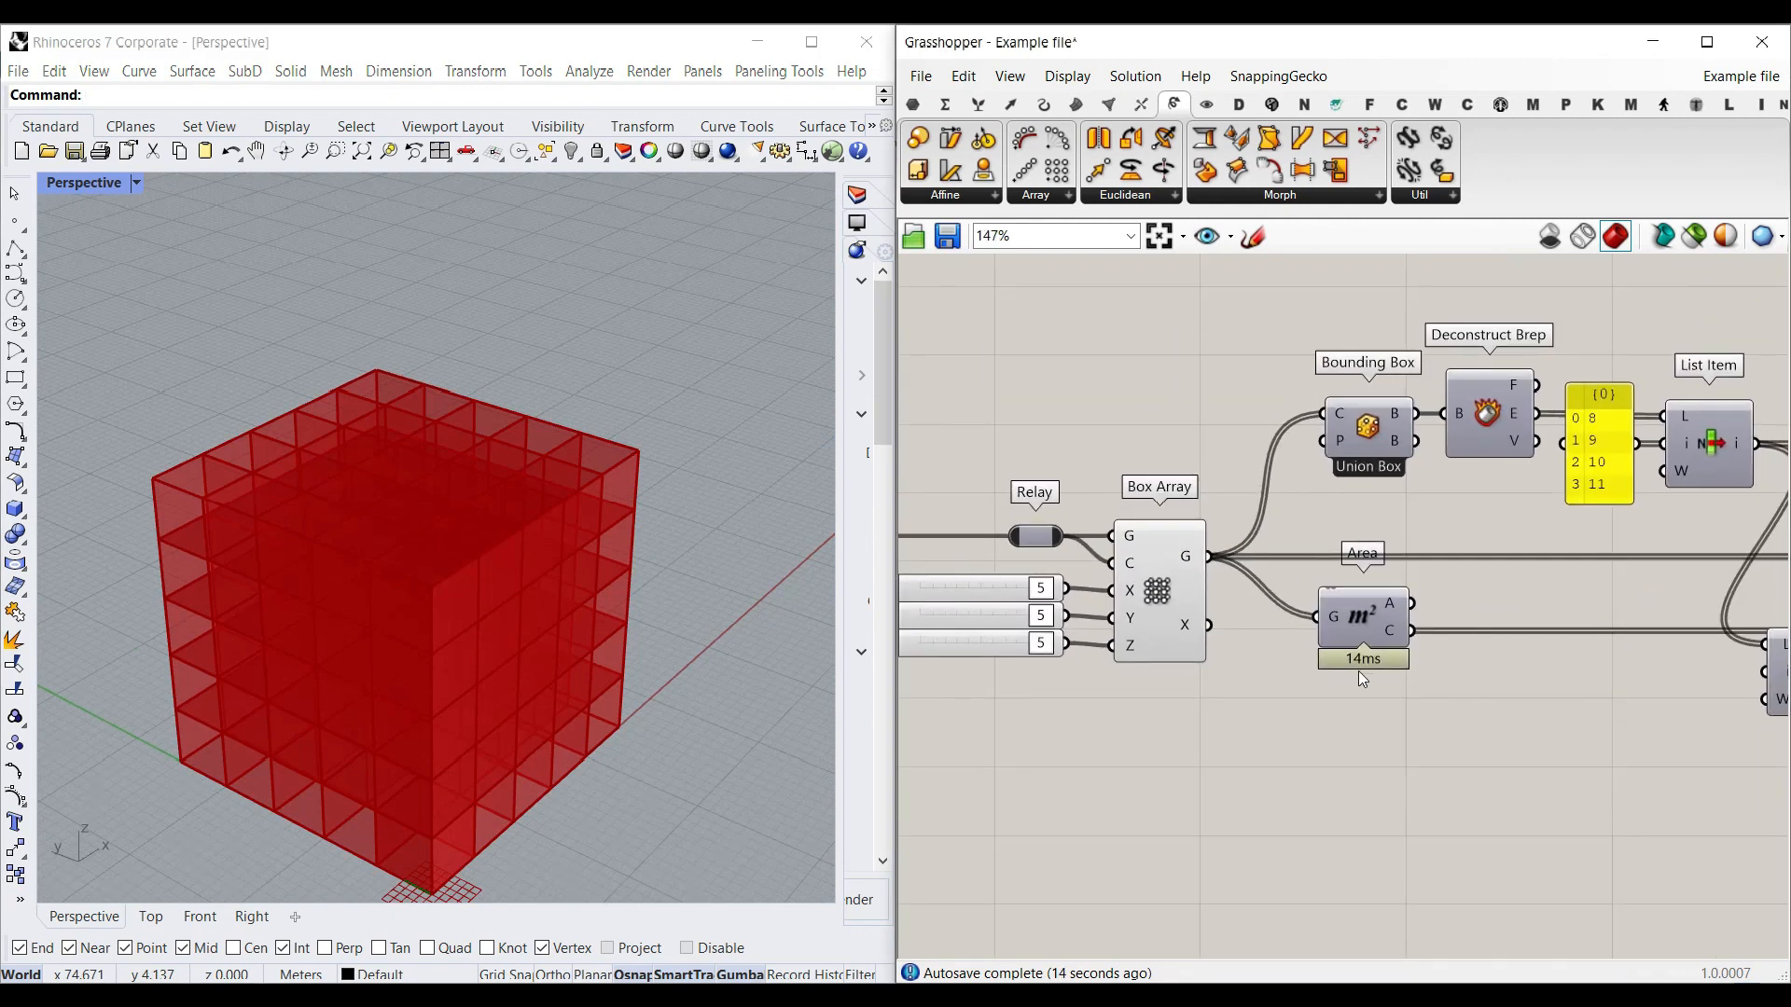
- Turn on the preview of the Bounding Box component and check its Union Box option
{"action": "right_click_drag", "start_coordinate": [465, 610], "coordinate": [439, 527]}
{"action": "scroll", "coordinate": [1159, 590], "scroll_direction": "up", "scroll_amount": 2}
{"action": "right_click_drag", "start_coordinate": [1377, 497], "coordinate": [1279, 651]}
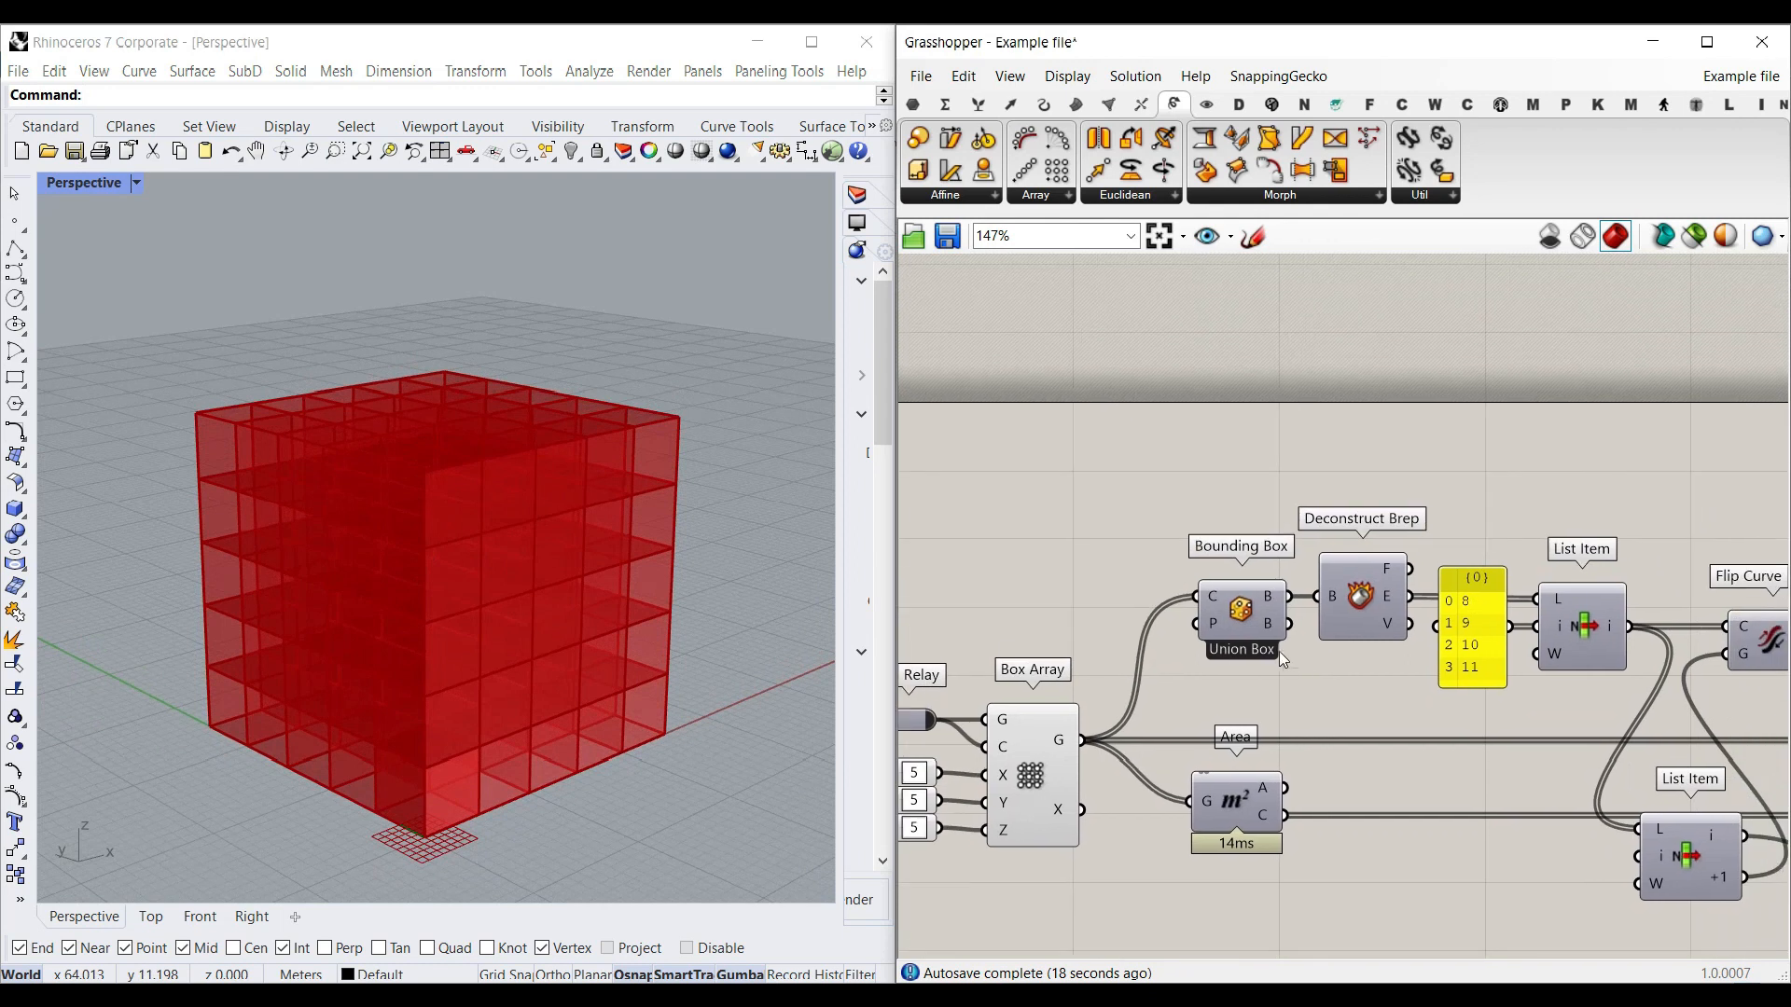
{"action": "scroll", "coordinate": [1219, 571], "scroll_direction": "up", "scroll_amount": 1}
{"action": "right_click", "coordinate": [1221, 520]}
{"action": "left_click", "coordinate": [1275, 562]}
{"action": "right_click", "coordinate": [1231, 527]}
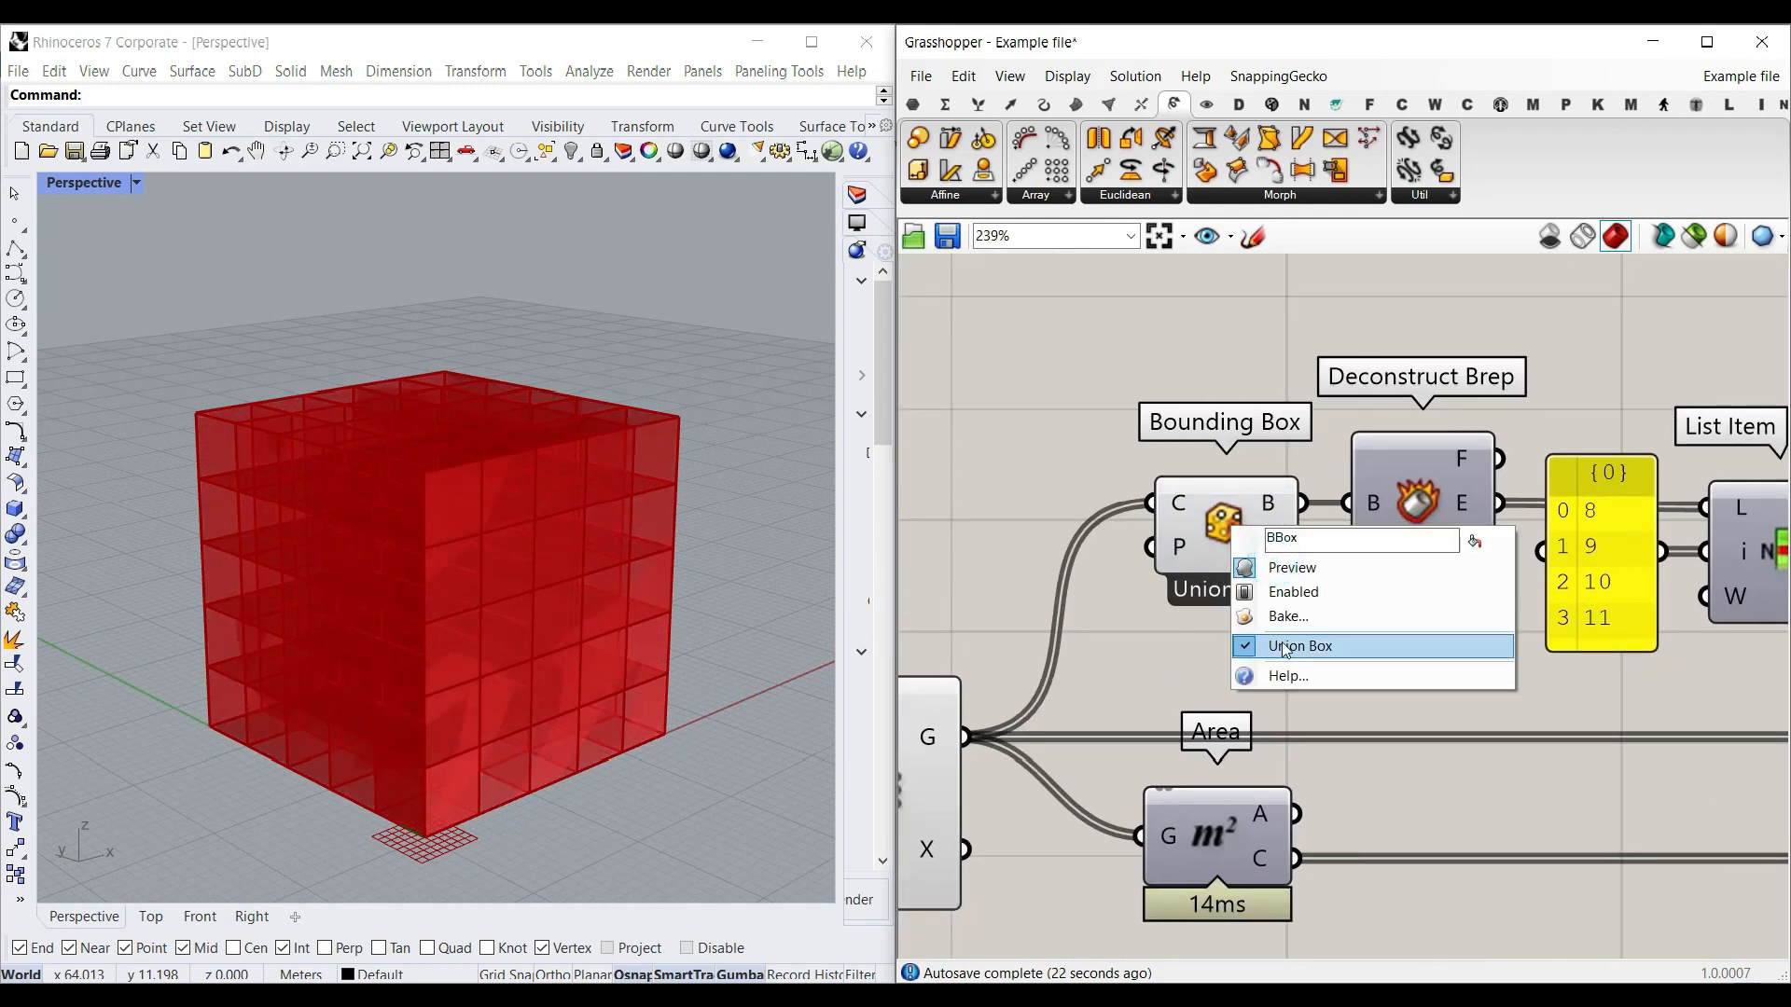
{"action": "left_click", "coordinate": [1287, 647]}
- Bake the Bounding Box's box output and move the baked box beside the array
{"action": "left_click", "coordinate": [1269, 521]}
{"action": "right_click", "coordinate": [1269, 521]}
{"action": "left_click", "coordinate": [1324, 539]}
{"action": "left_click", "coordinate": [1355, 763]}
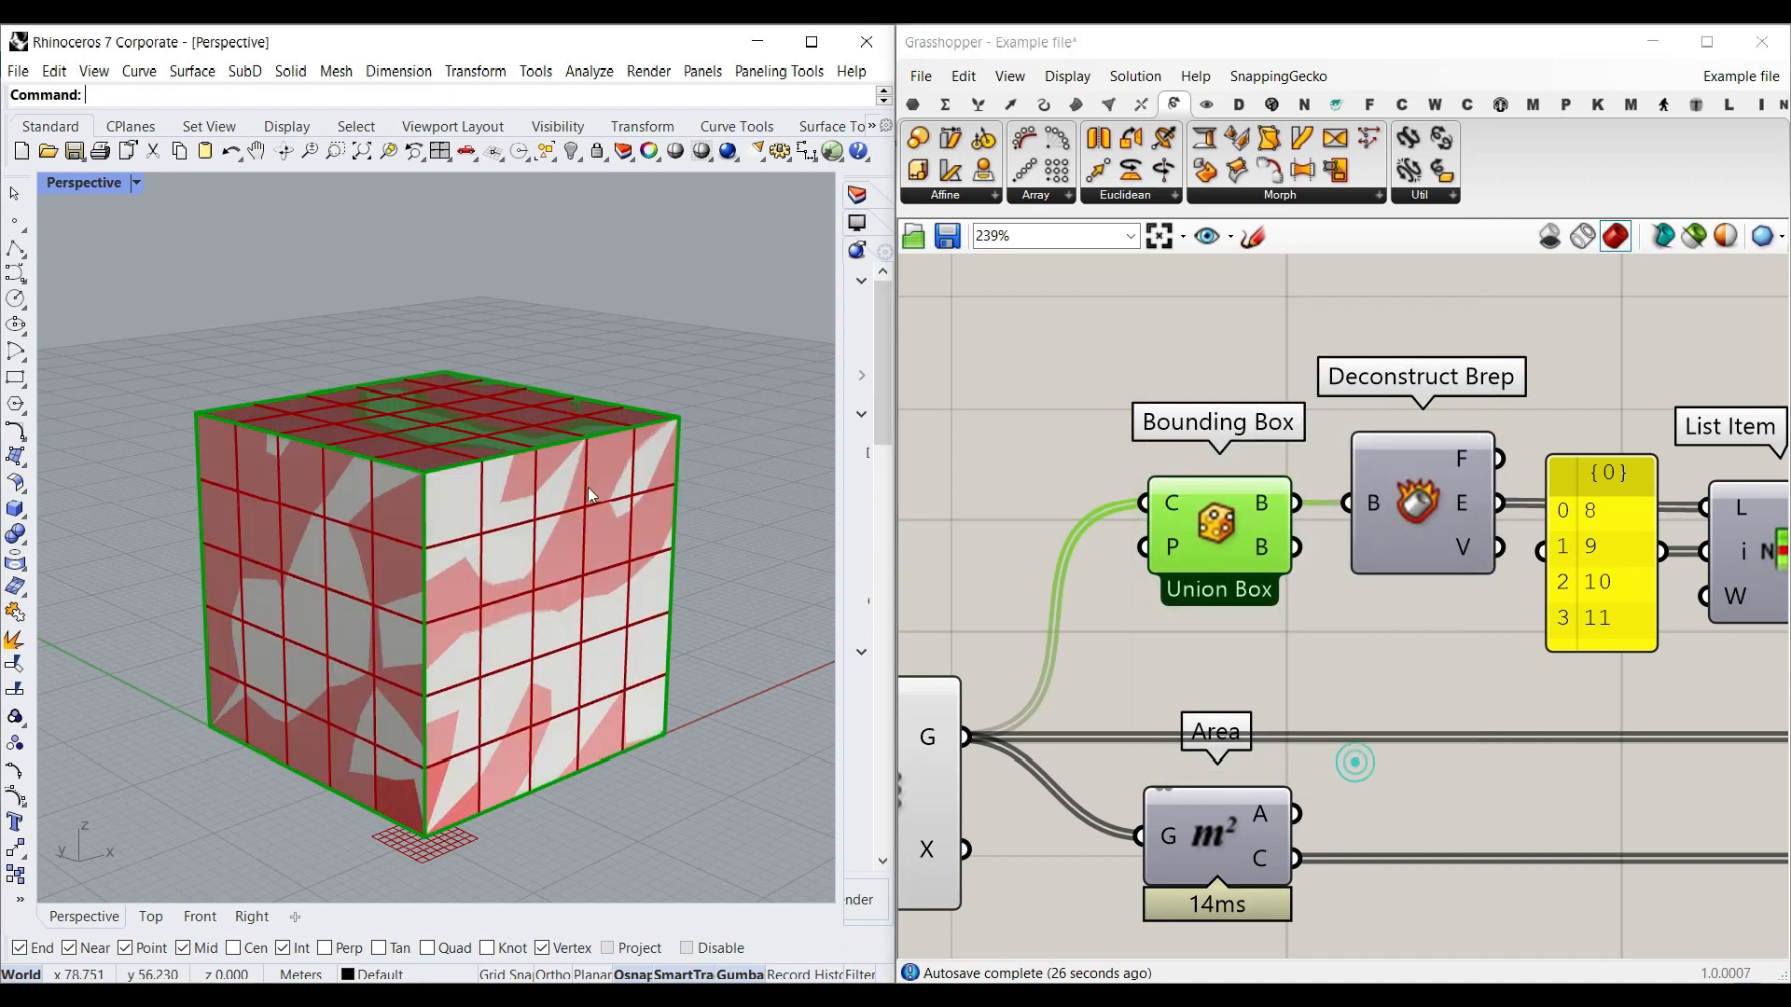
{"action": "scroll", "coordinate": [589, 490], "scroll_direction": "down", "scroll_amount": 5}
{"action": "left_click", "coordinate": [569, 504]}
{"action": "left_click_drag", "start_coordinate": [560, 513], "coordinate": [350, 550]}
{"action": "left_click", "coordinate": [352, 345]}
{"action": "right_click_drag", "start_coordinate": [396, 602], "coordinate": [313, 613]}
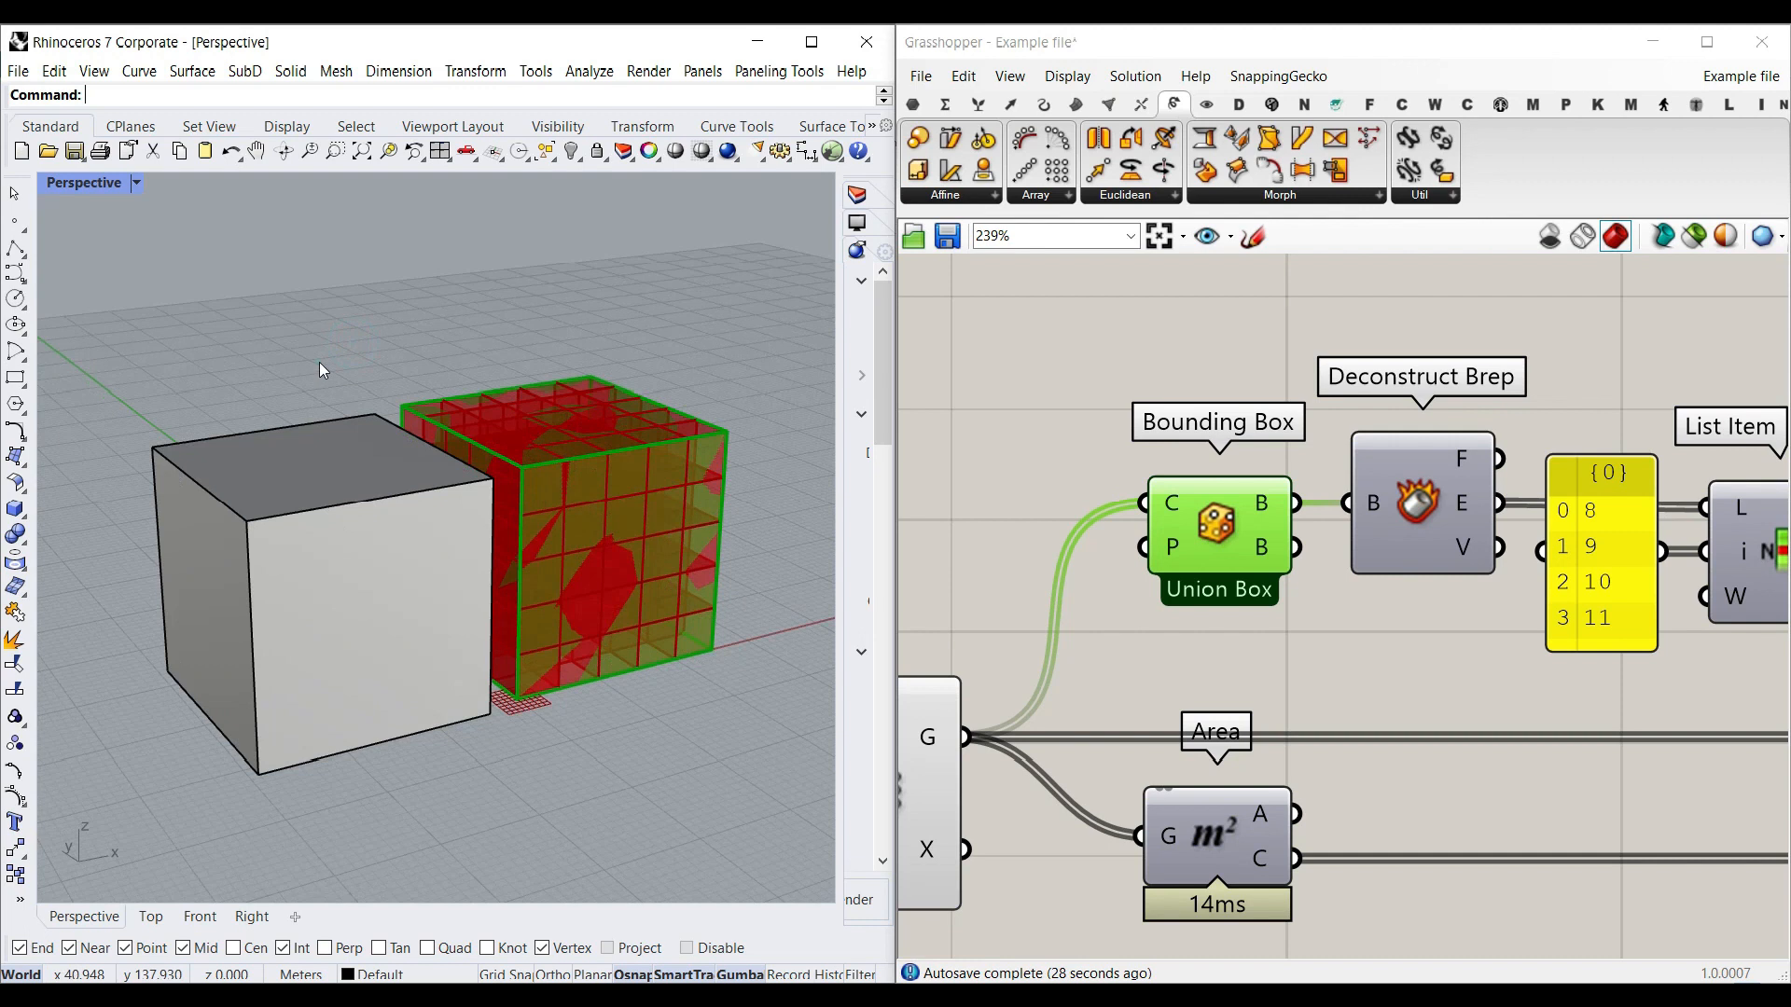
- Undo the move and the bake of the bounding box
{"action": "key", "text": "ctrl+z"}
{"action": "key", "text": "ctrl+z"}
{"action": "left_click", "coordinate": [319, 362]}
- Turn off the Bounding Box preview and turn on the Deconstruct Brep preview
{"action": "right_click_drag", "start_coordinate": [1363, 526], "coordinate": [1119, 476]}
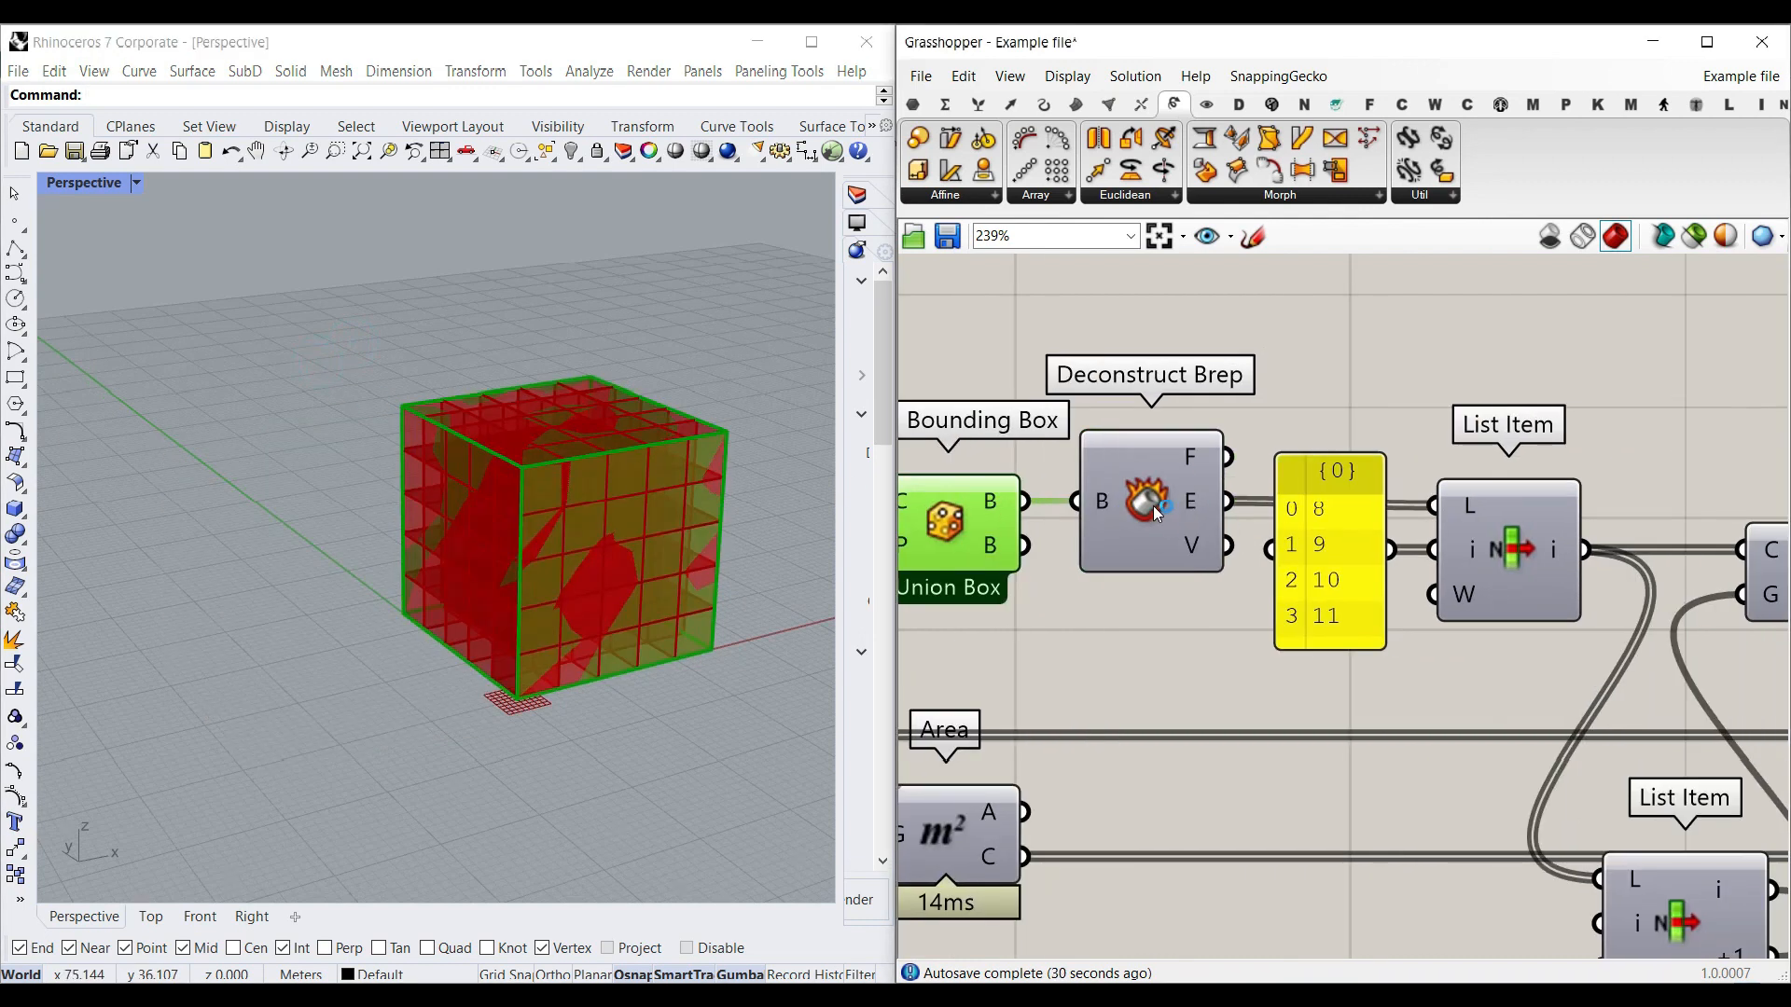
{"action": "right_click", "coordinate": [937, 514]}
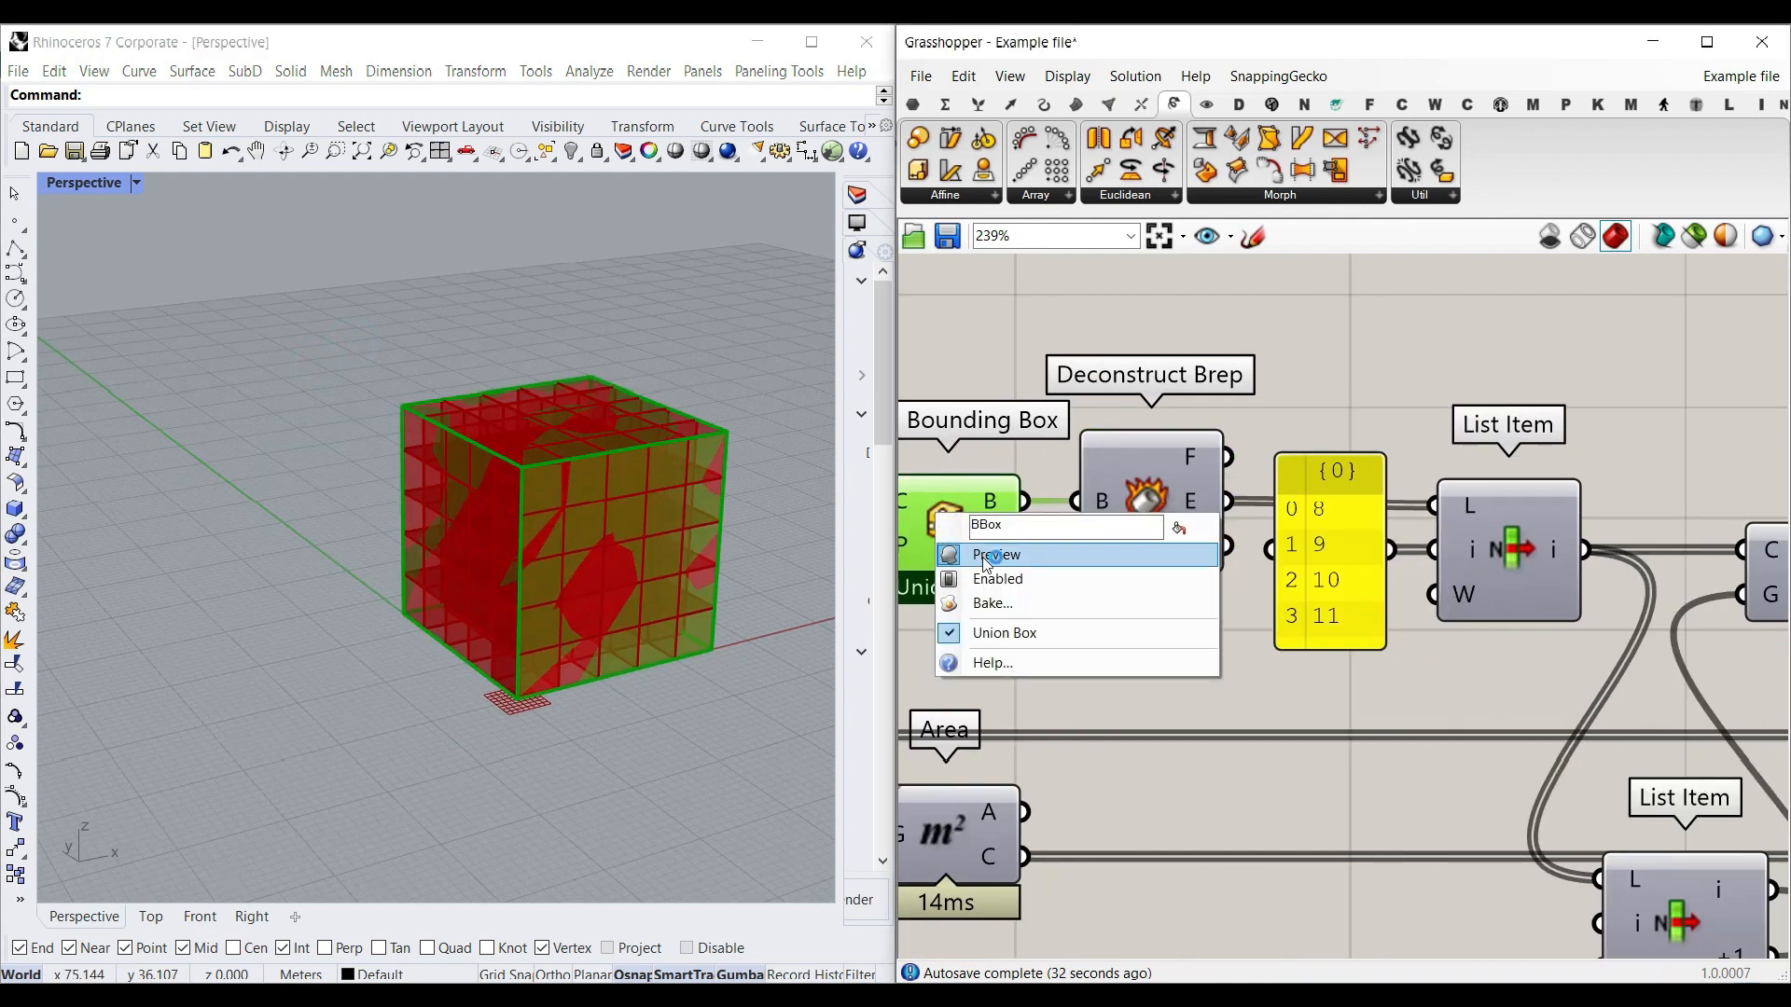
{"action": "left_click", "coordinate": [993, 556]}
{"action": "right_click", "coordinate": [1153, 483]}
{"action": "left_click", "coordinate": [1187, 523]}
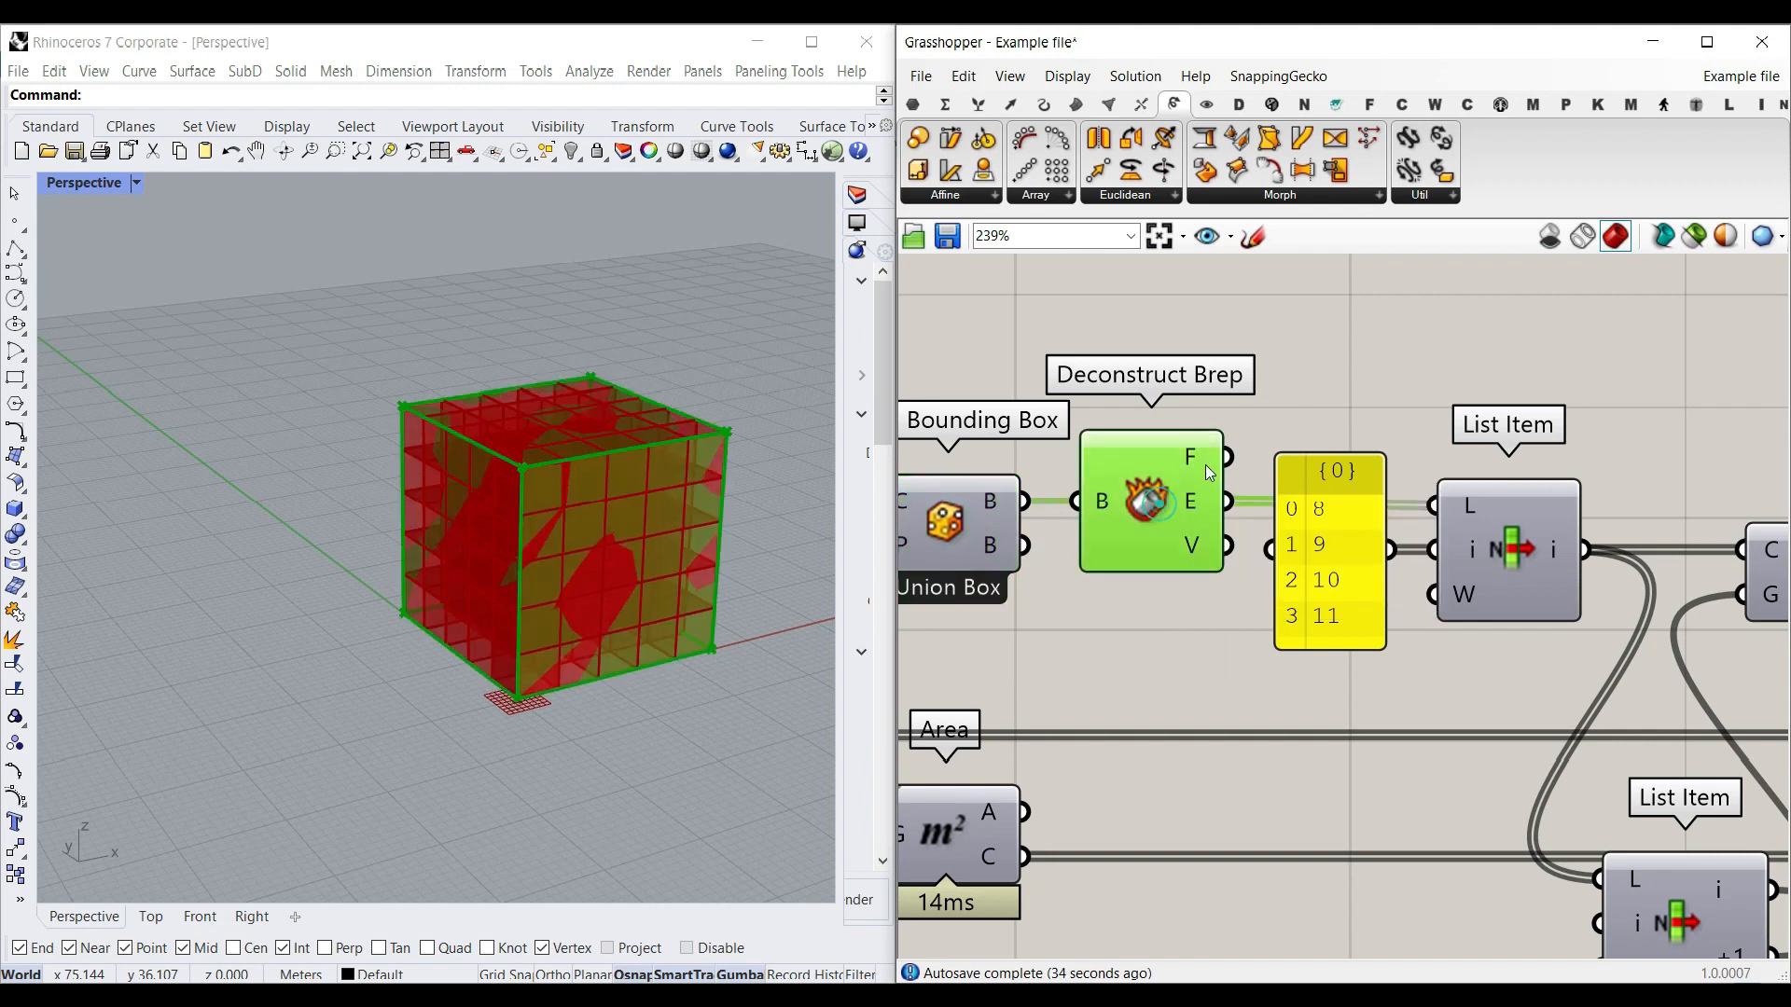
- Move the index panel below the edge wire and select the first List Item to highlight its edges
{"action": "left_click_drag", "start_coordinate": [1301, 578], "coordinate": [1273, 700]}
{"action": "left_click", "coordinate": [1522, 524]}
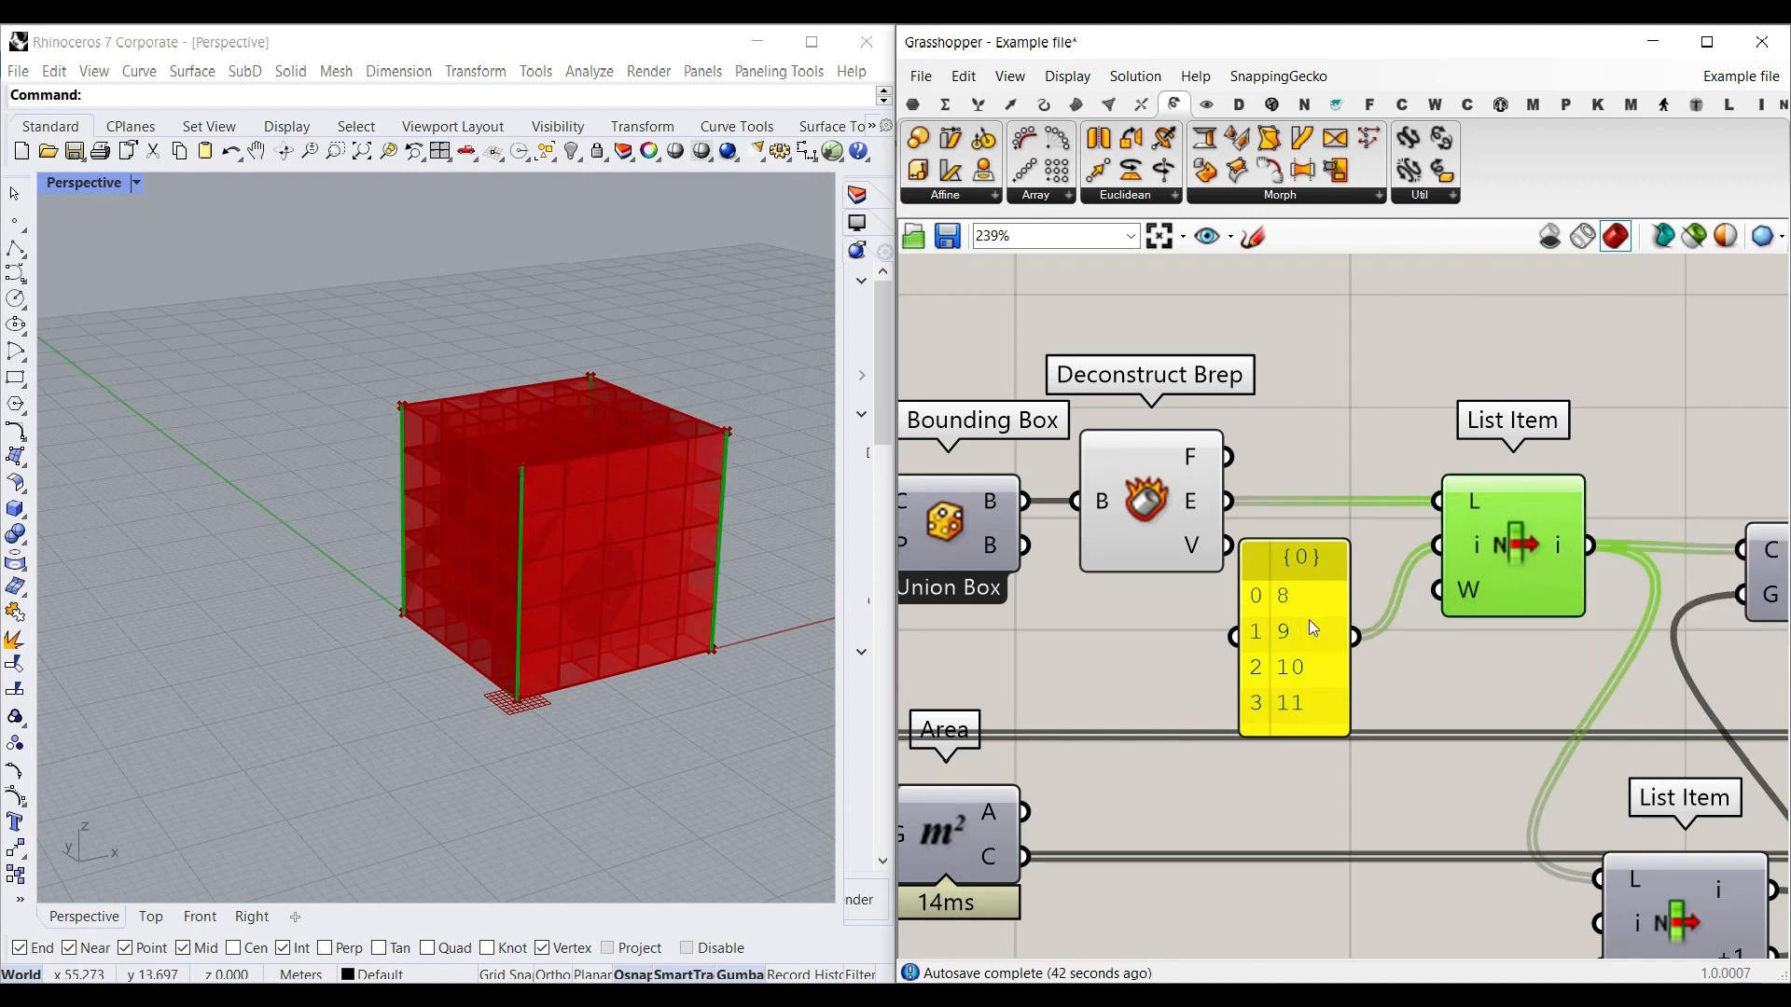
{"action": "scroll", "coordinate": [1310, 621], "scroll_direction": "up", "scroll_amount": 2}
{"action": "scroll", "coordinate": [1291, 600], "scroll_direction": "down", "scroll_amount": 2}
{"action": "right_click_drag", "start_coordinate": [397, 523], "coordinate": [495, 547]}
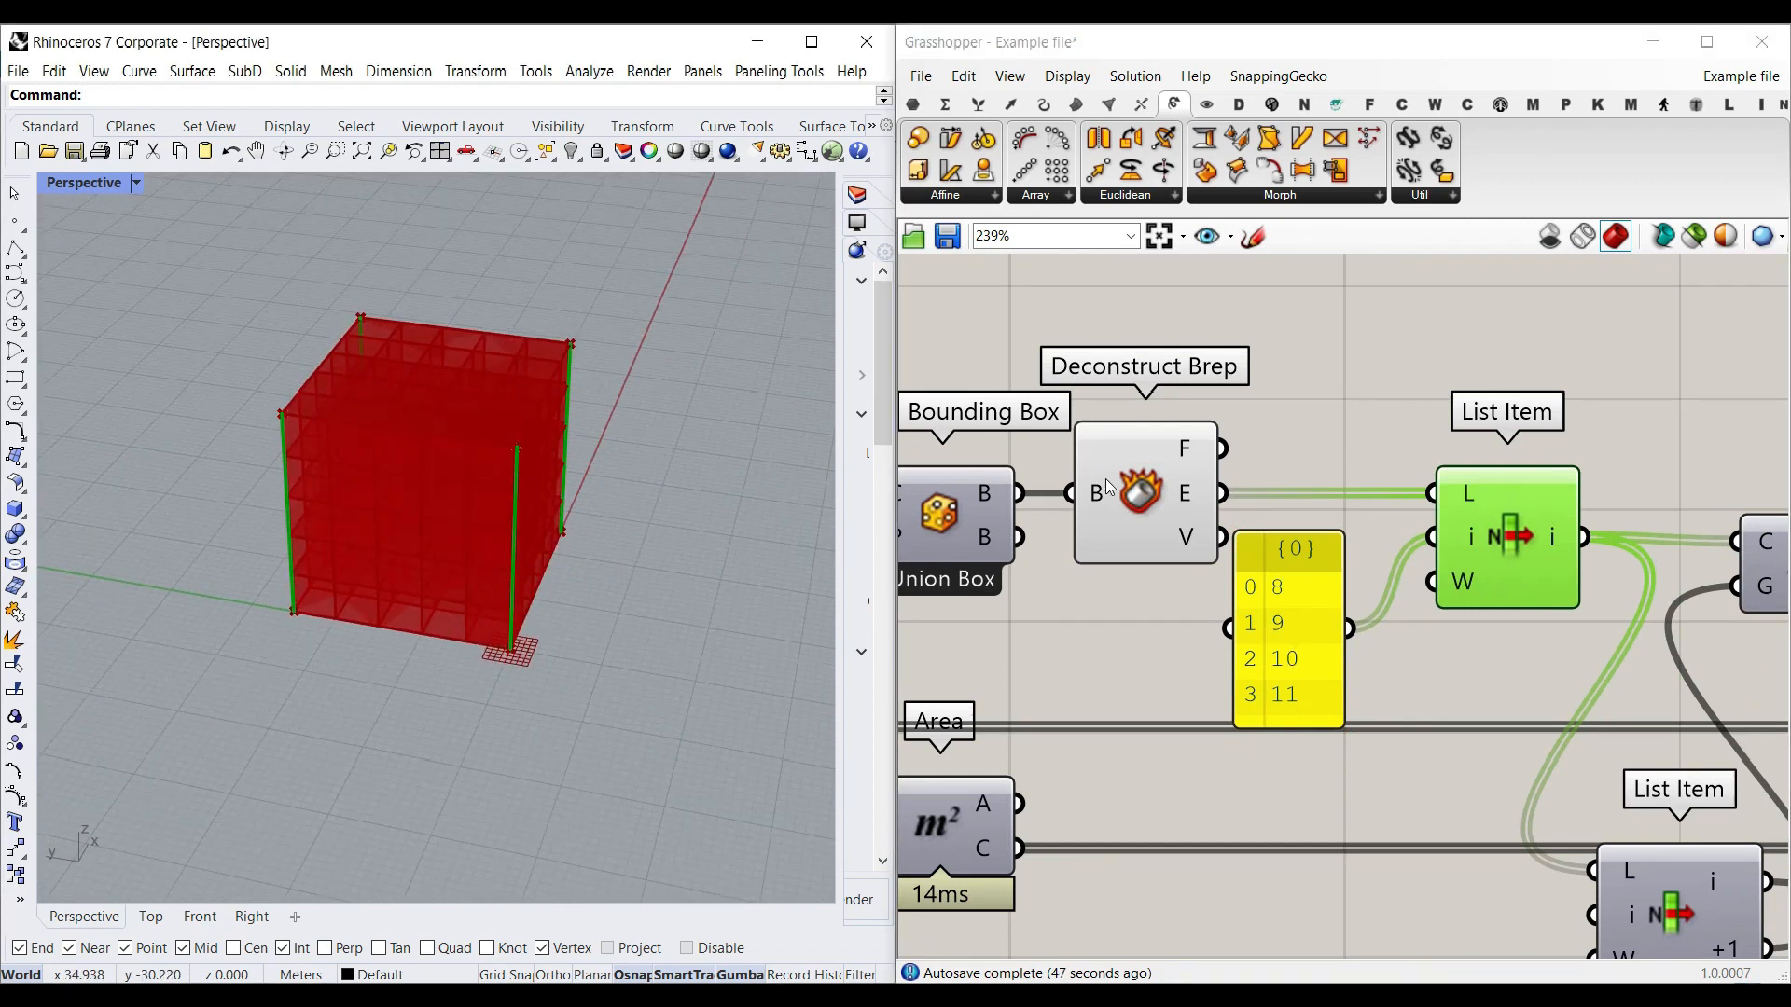
- Turn off the preview of the Deconstruct Brep component
{"action": "right_click", "coordinate": [1153, 481]}
{"action": "left_click", "coordinate": [1233, 522]}
- Bake the curves from the first List Item with the default attributes
{"action": "right_click_drag", "start_coordinate": [1541, 480], "coordinate": [1189, 455]}
{"action": "scroll", "coordinate": [1189, 454], "scroll_direction": "down", "scroll_amount": 2}
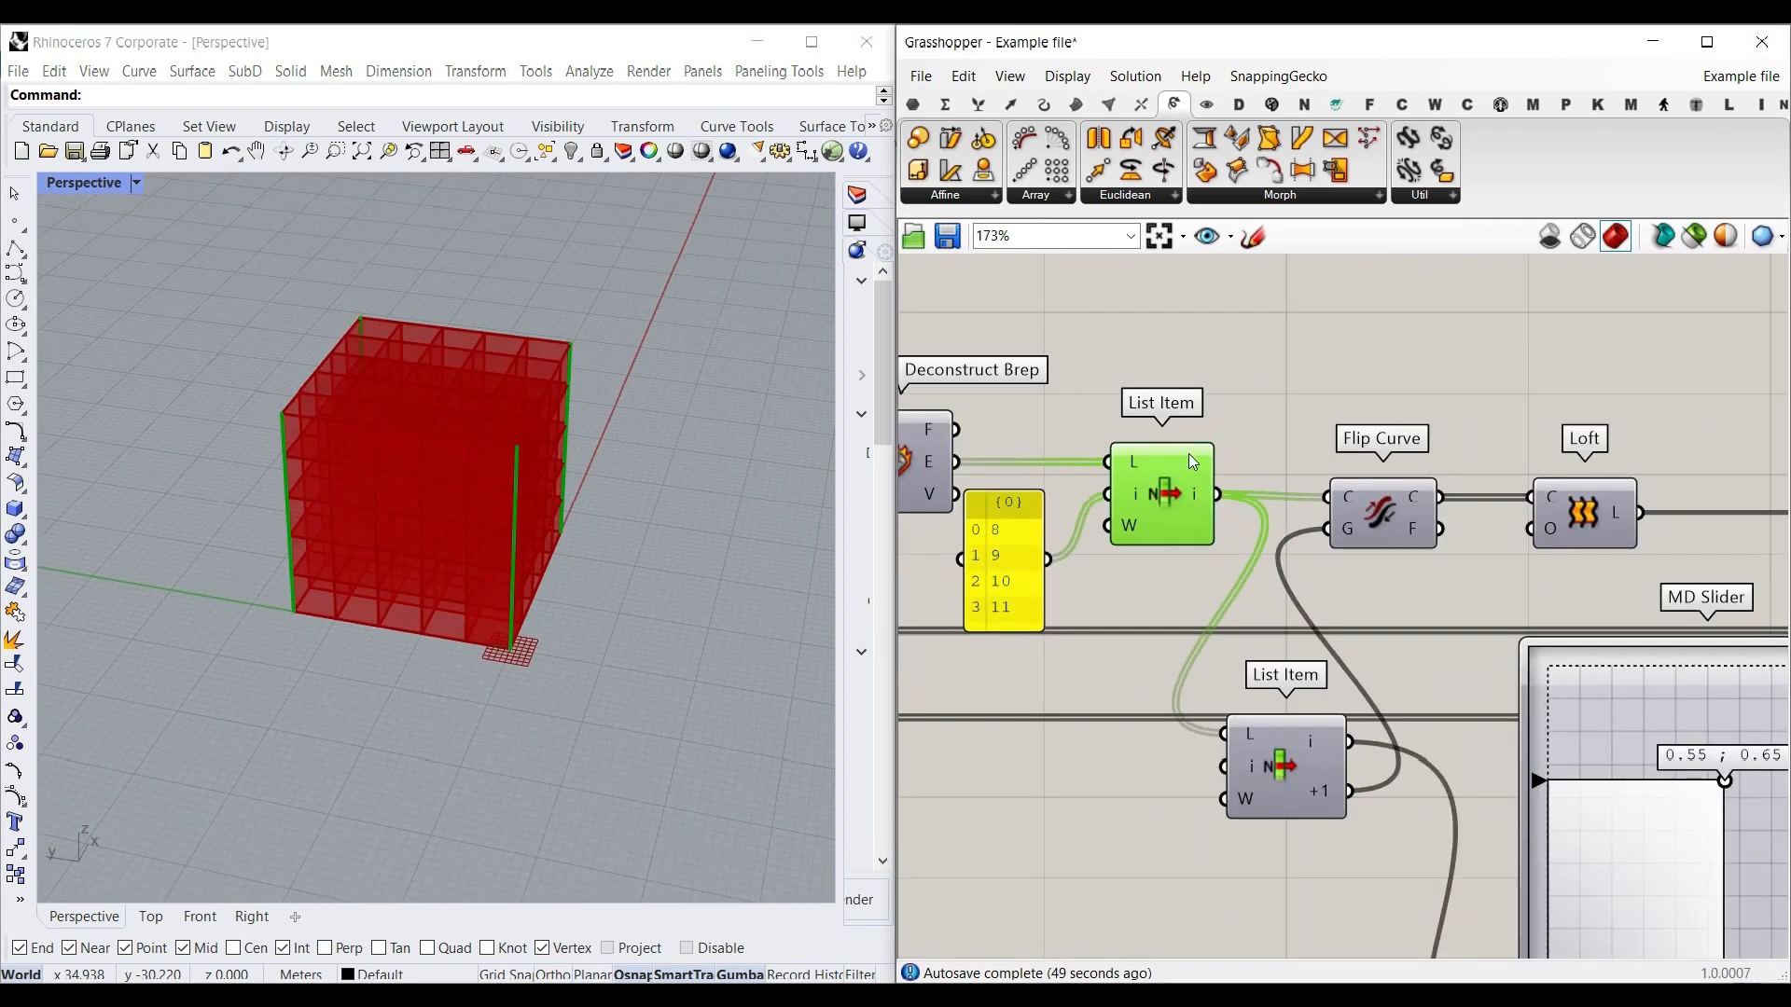
{"action": "right_click", "coordinate": [1183, 483]}
{"action": "left_click", "coordinate": [1250, 524]}
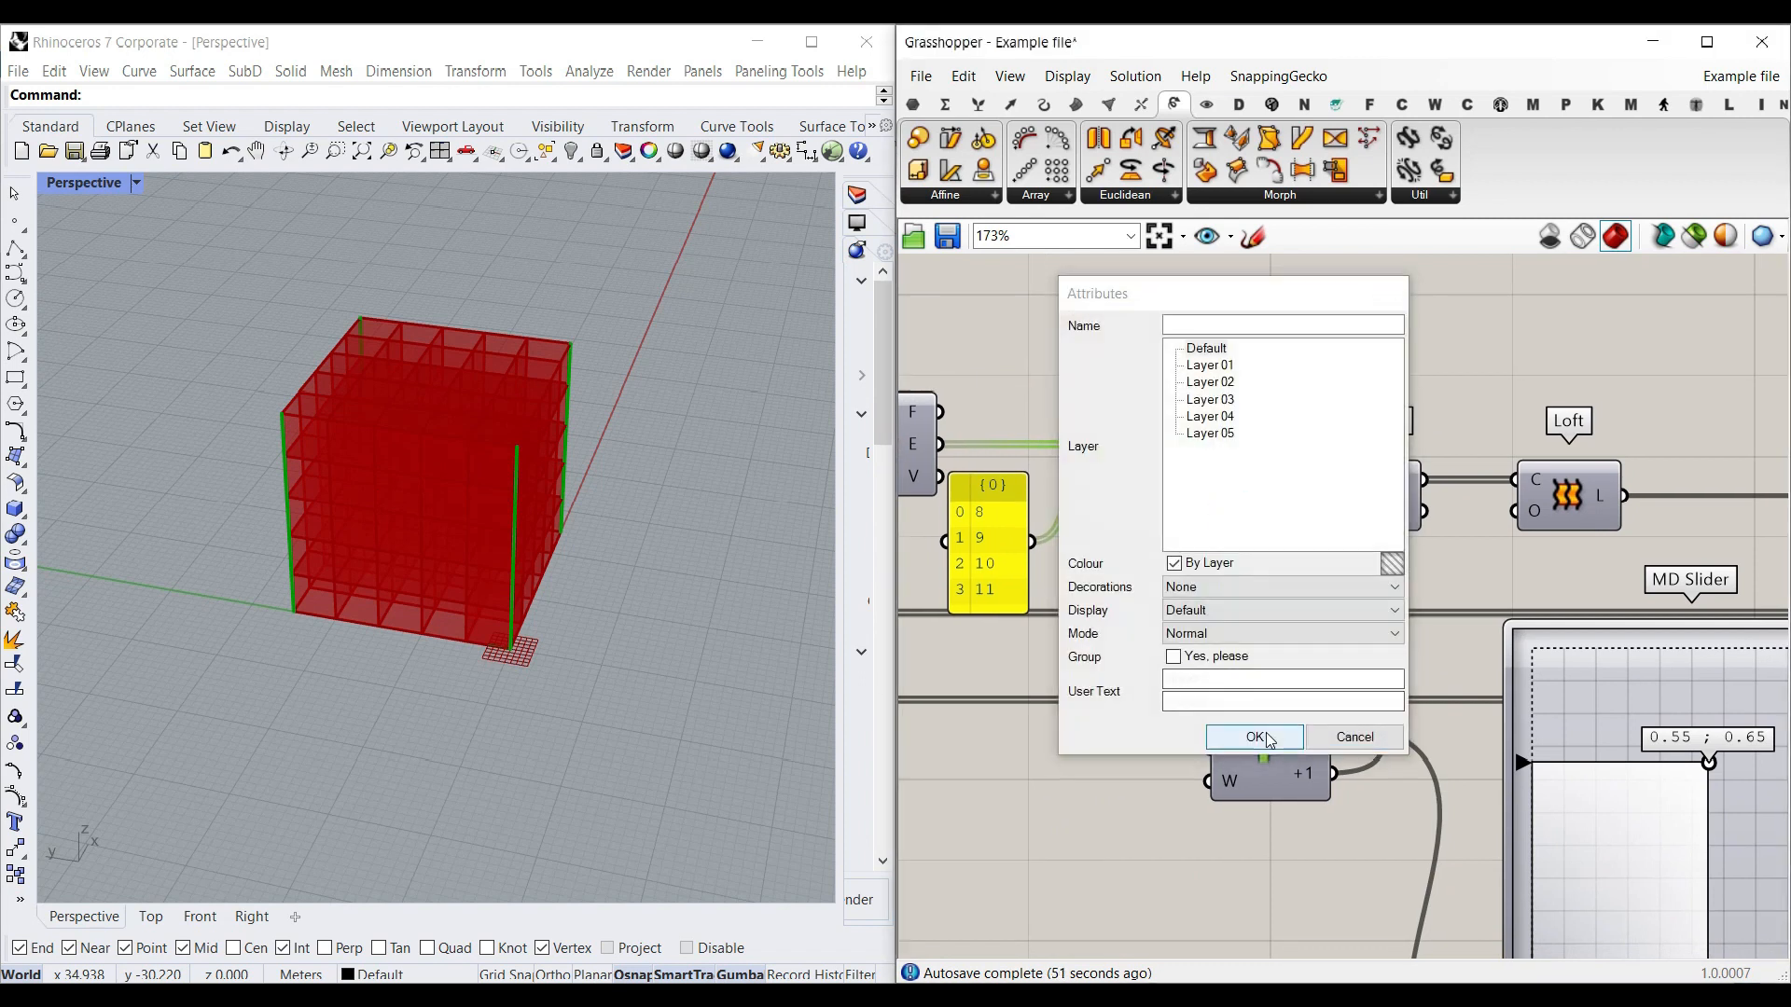
{"action": "left_click", "coordinate": [1256, 737]}
- Run the Dir command on the baked edge curves to inspect their directions without flipping any
{"action": "left_click", "coordinate": [658, 677]}
{"action": "type", "text": "dir"}
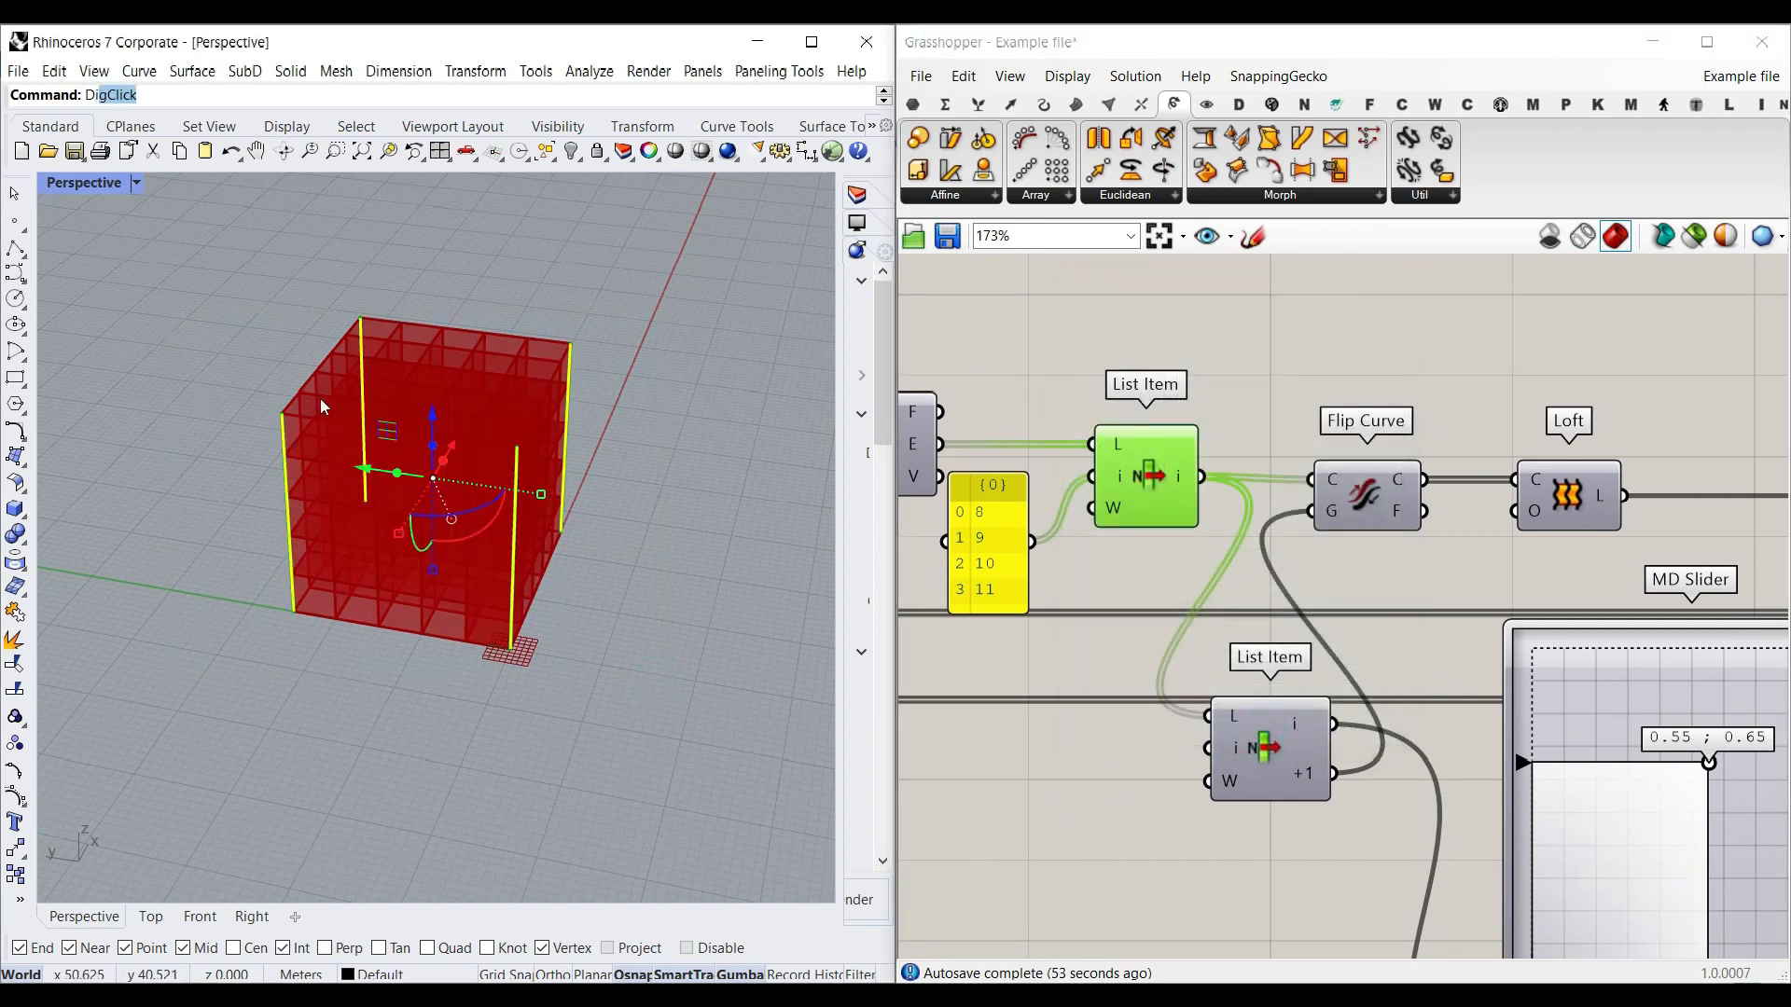
{"action": "key", "text": "Return"}
{"action": "scroll", "coordinate": [543, 538], "scroll_direction": "up", "scroll_amount": 3}
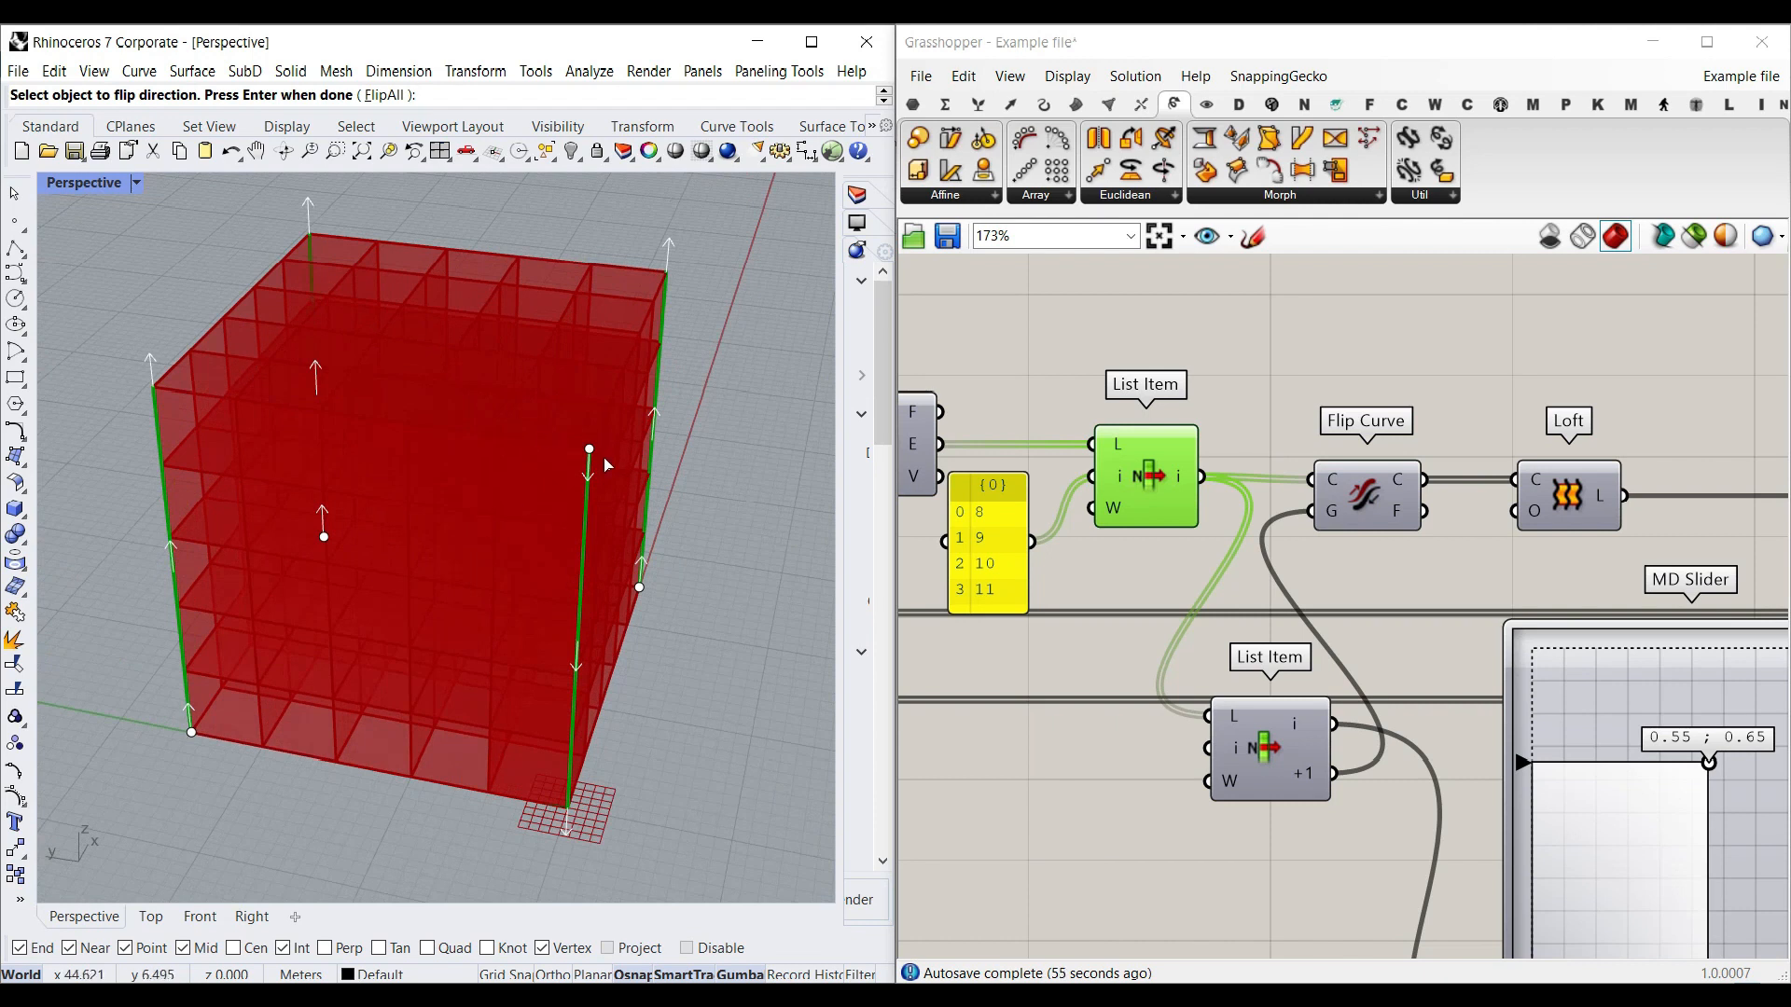
{"action": "right_click", "coordinate": [709, 645]}
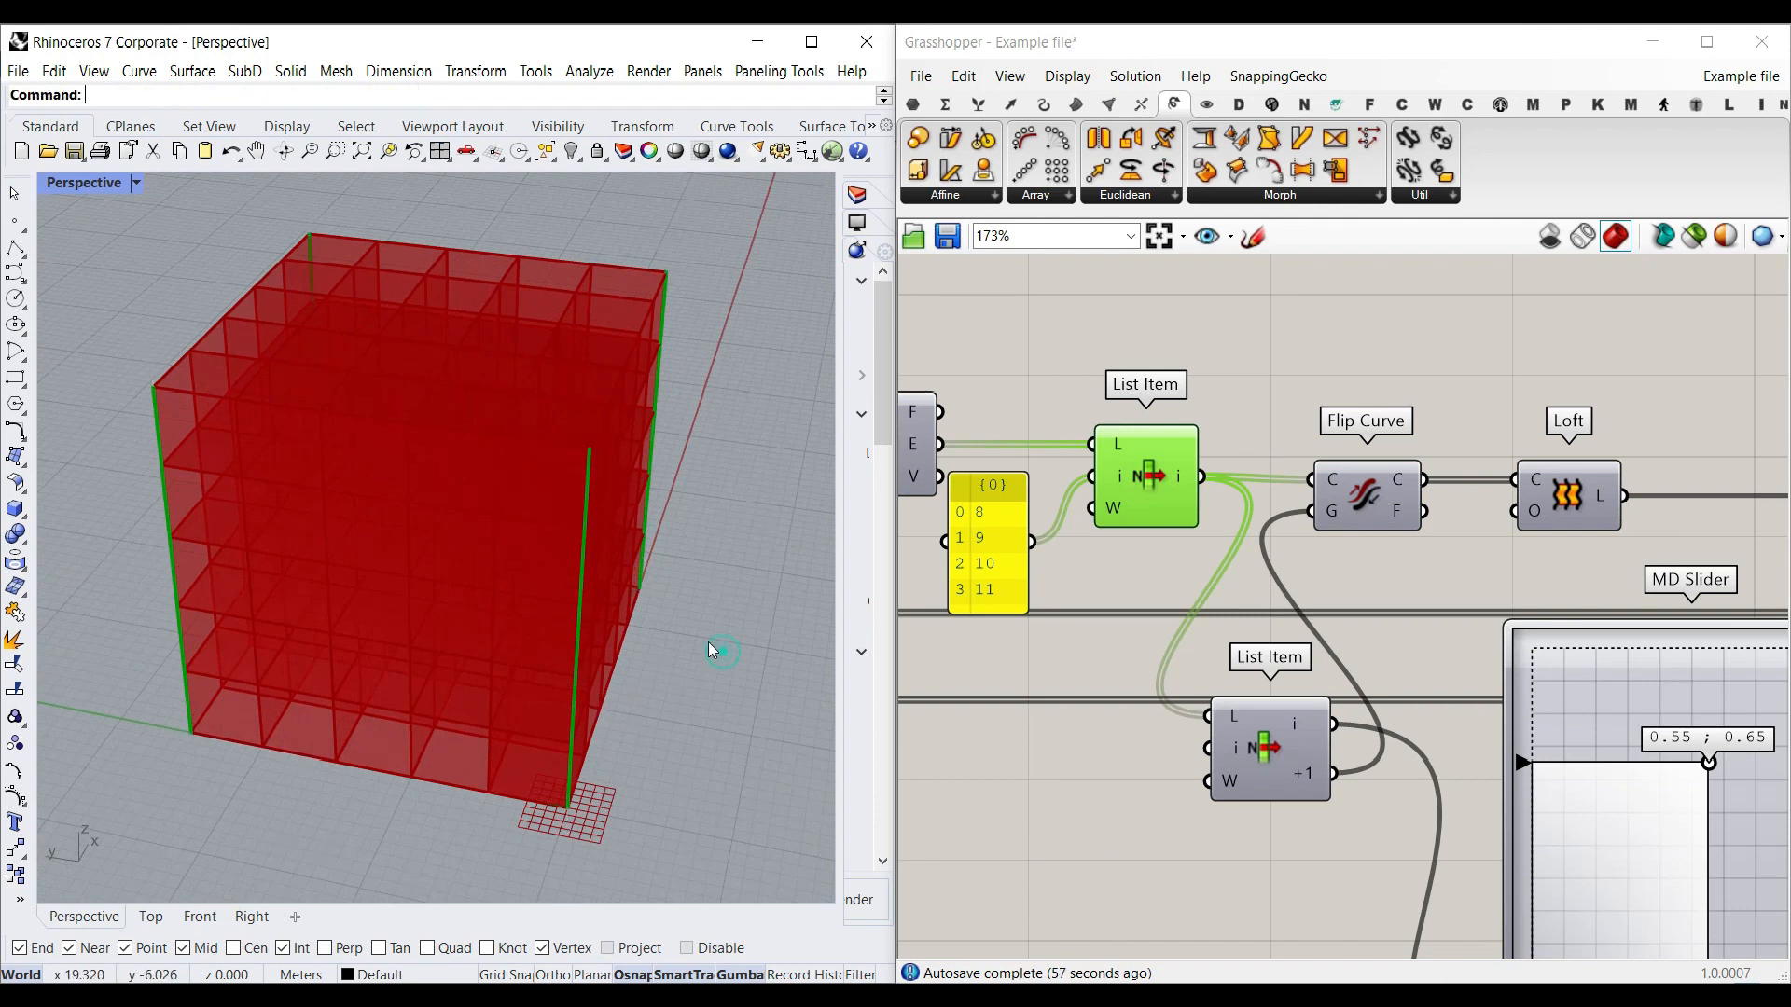
- Turn on the preview of the second List Item component
{"action": "right_click_drag", "start_coordinate": [1168, 582], "coordinate": [1150, 513]}
{"action": "right_click", "coordinate": [1244, 673]}
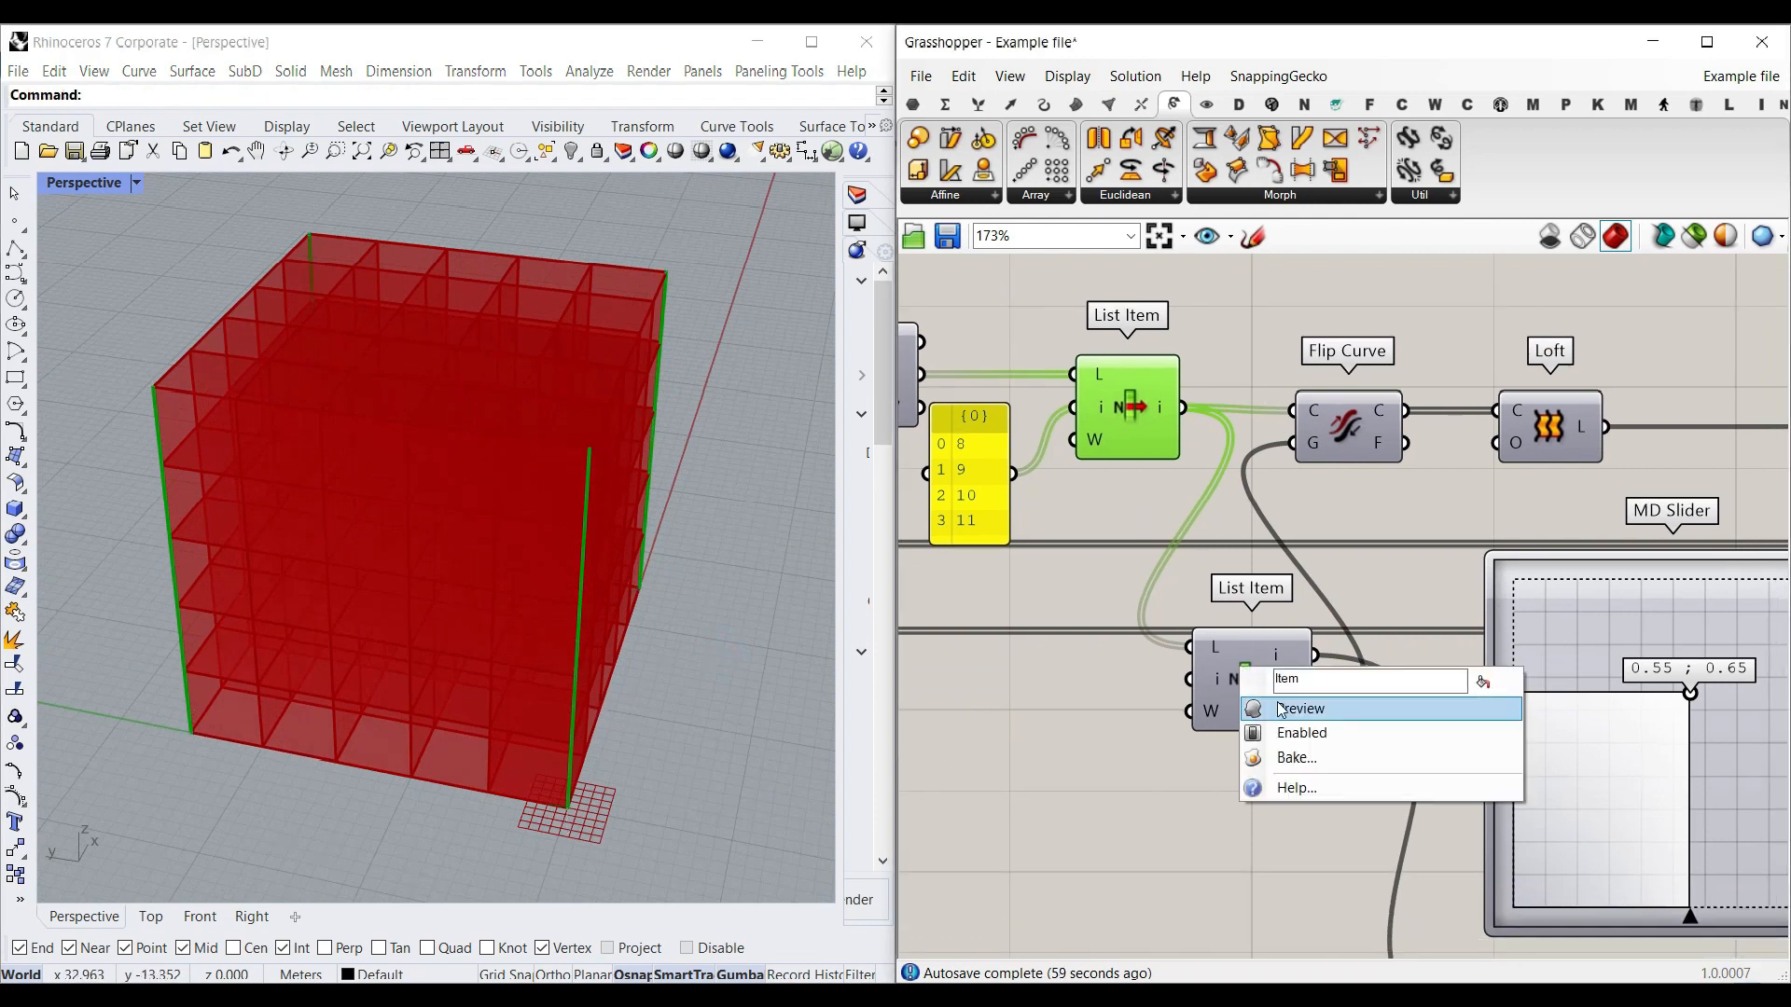
{"action": "left_click", "coordinate": [1284, 706]}
- Place a Curve parameter beside the second List Item and wire its +1 output, followed by its i output, into it
{"action": "left_click", "coordinate": [908, 105]}
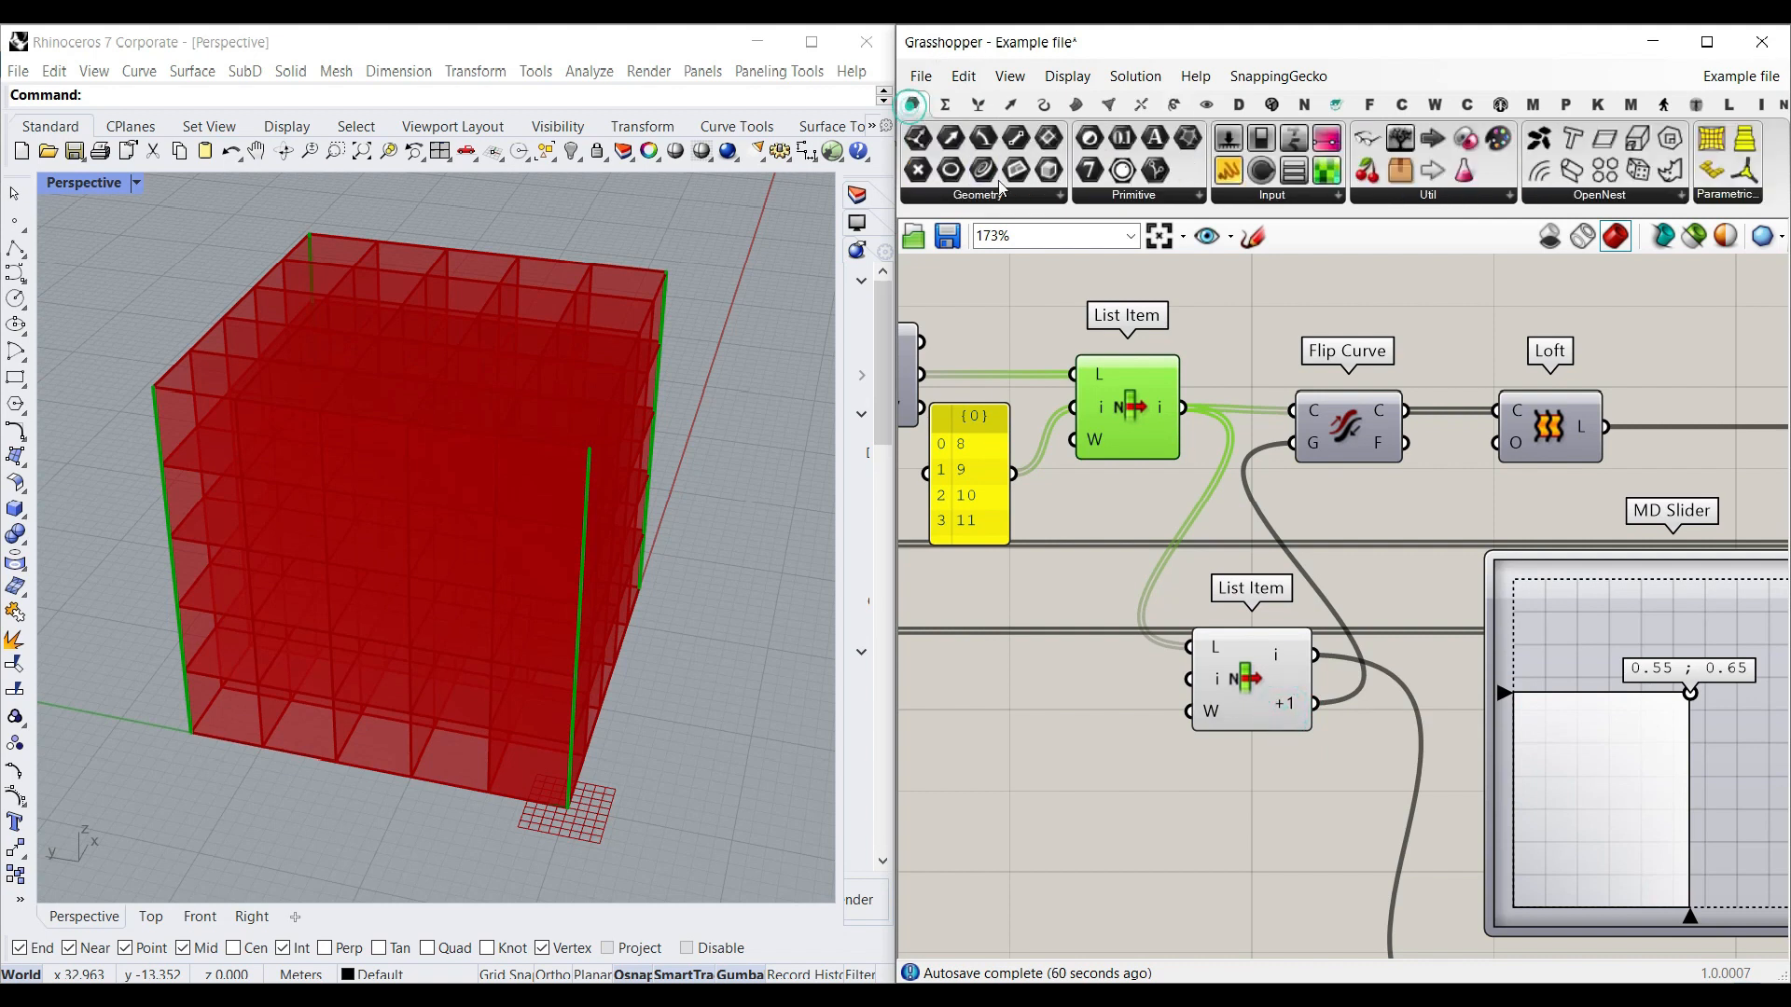
{"action": "scroll", "coordinate": [1379, 629], "scroll_direction": "up", "scroll_amount": 2}
{"action": "left_click", "coordinate": [1391, 741]}
{"action": "left_click_drag", "start_coordinate": [1294, 731], "coordinate": [1335, 734]}
{"action": "left_click_drag", "start_coordinate": [1388, 735], "coordinate": [1400, 729]}
{"action": "right_click_drag", "start_coordinate": [629, 504], "coordinate": [452, 517]}
{"action": "scroll", "coordinate": [452, 516], "scroll_direction": "down", "scroll_amount": 2}
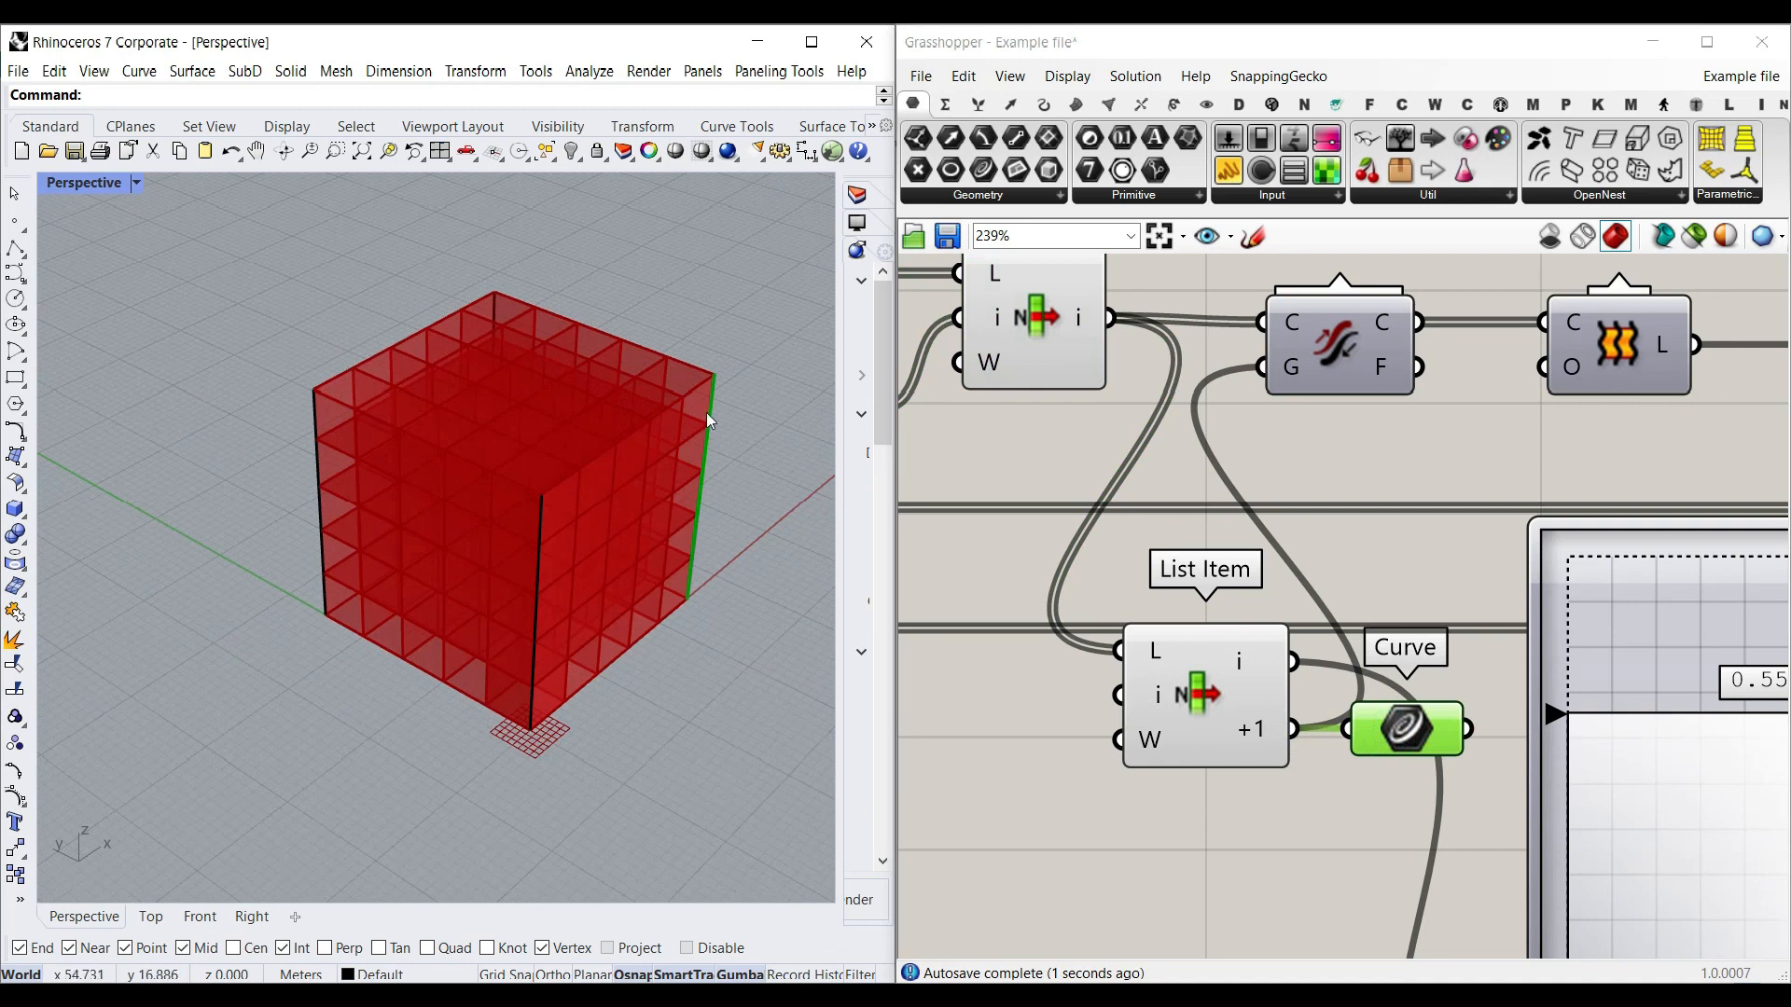
{"action": "left_click_drag", "start_coordinate": [1293, 660], "coordinate": [1396, 730]}
- Delete the baked edge curves from the Rhino model
{"action": "left_click_drag", "start_coordinate": [748, 300], "coordinate": [390, 691]}
{"action": "left_click", "coordinate": [392, 676]}
- Nudge the Flip Curve component slightly upward and delete the Curve parameter beside the second List Item
{"action": "right_click_drag", "start_coordinate": [1343, 334], "coordinate": [1251, 432]}
{"action": "mouse_move", "coordinate": [1244, 444]}
{"action": "left_mouse_down"}
{"action": "mouse_move", "coordinate": [1304, 424]}
{"action": "mouse_move", "coordinate": [1254, 424]}
{"action": "left_mouse_up"}
{"action": "left_click", "coordinate": [1317, 826]}
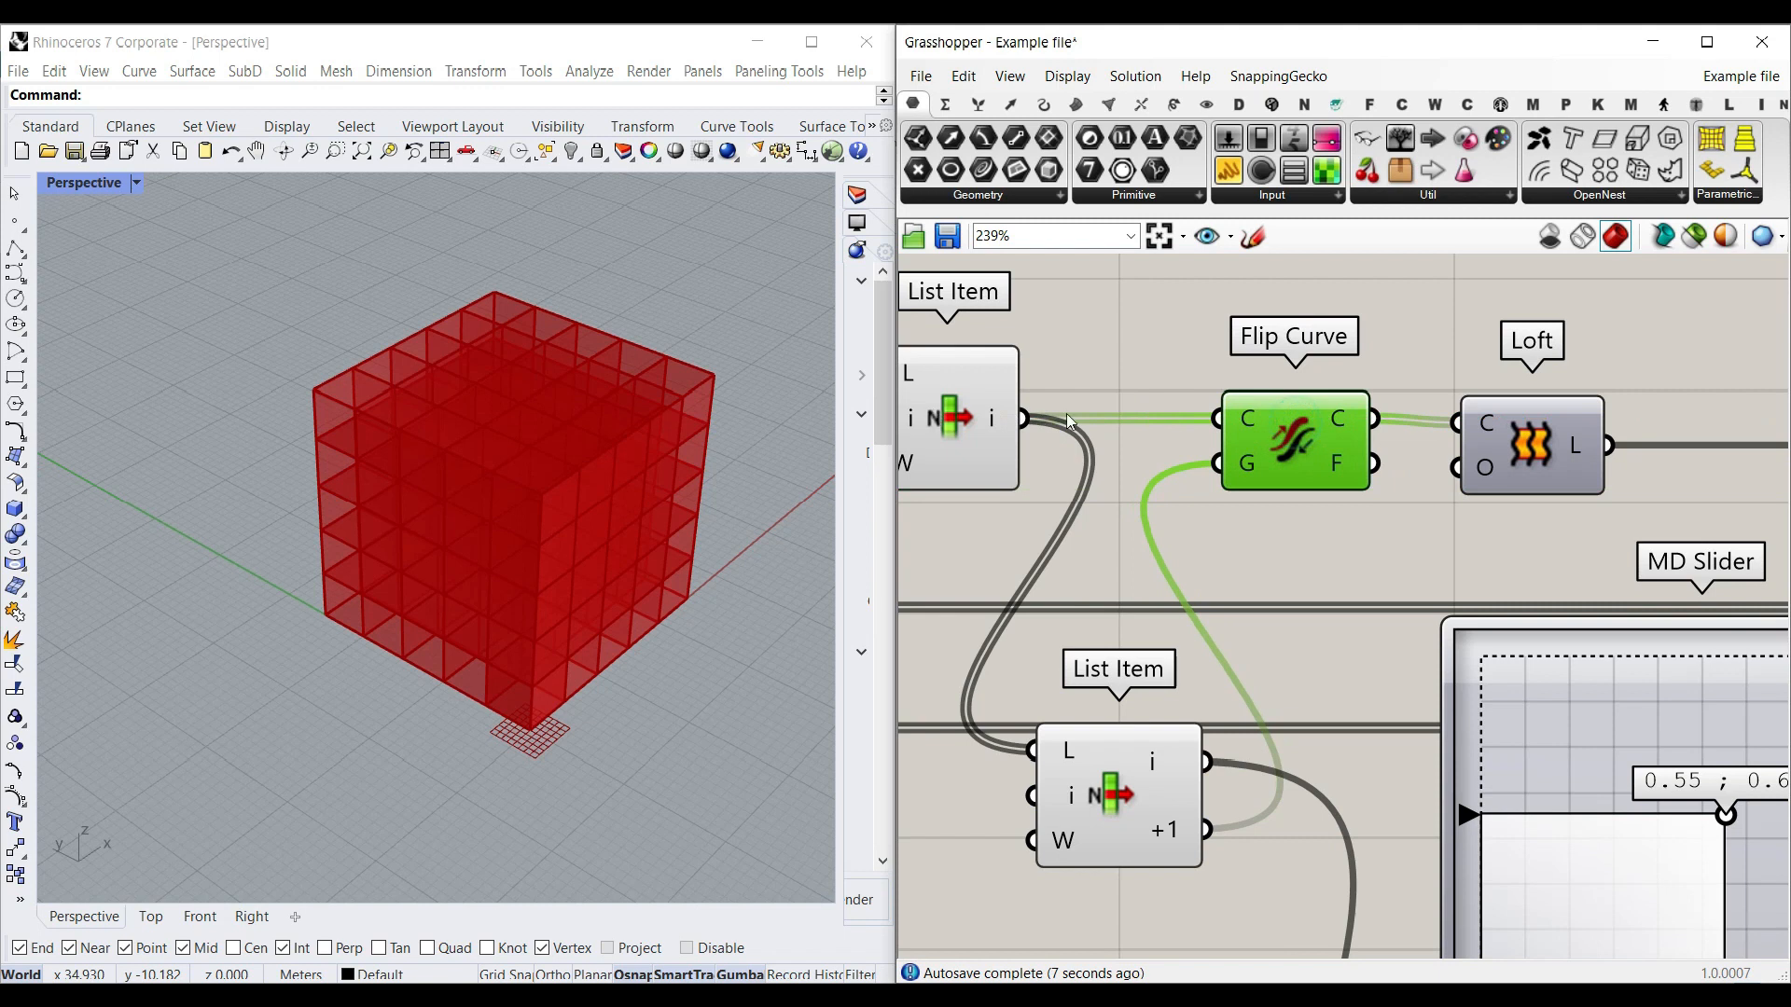
- Select the first List Item and examine the wire from the second List Item's +1 output to Flip Curve's guide input
{"action": "left_click", "coordinate": [954, 417]}
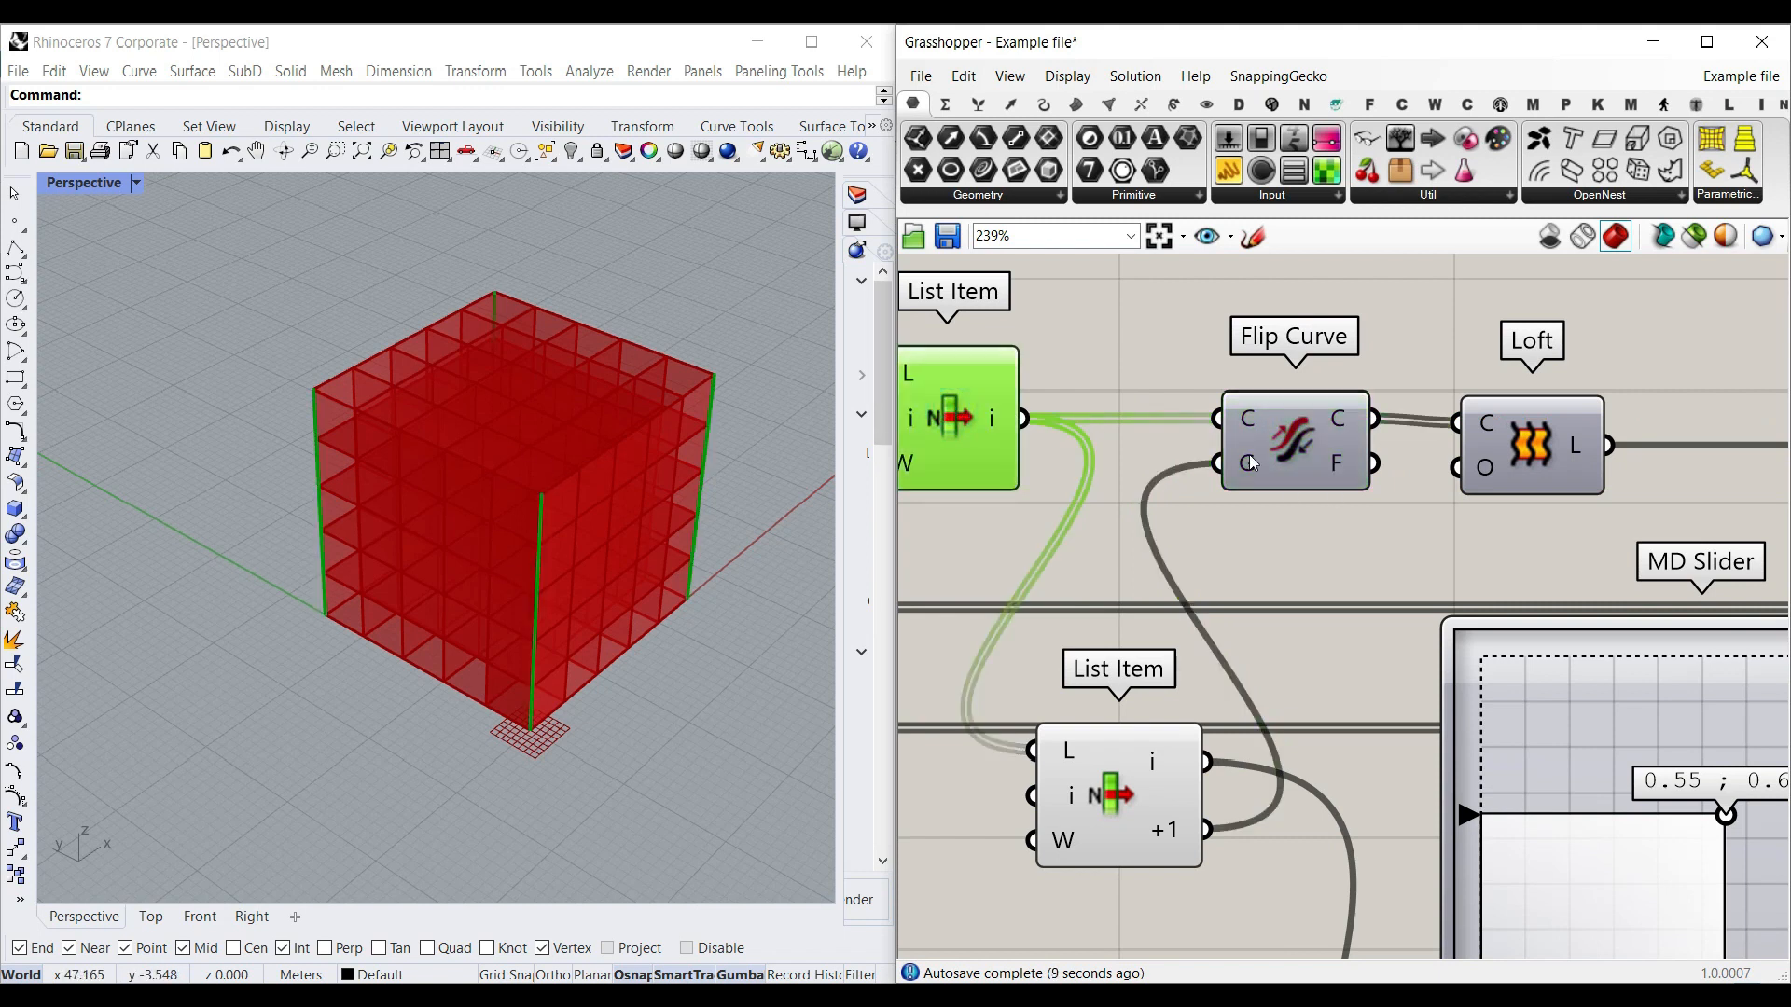
{"action": "scroll", "coordinate": [1248, 456], "scroll_direction": "up", "scroll_amount": 2}
{"action": "right_click_drag", "start_coordinate": [1214, 868], "coordinate": [1240, 637]}
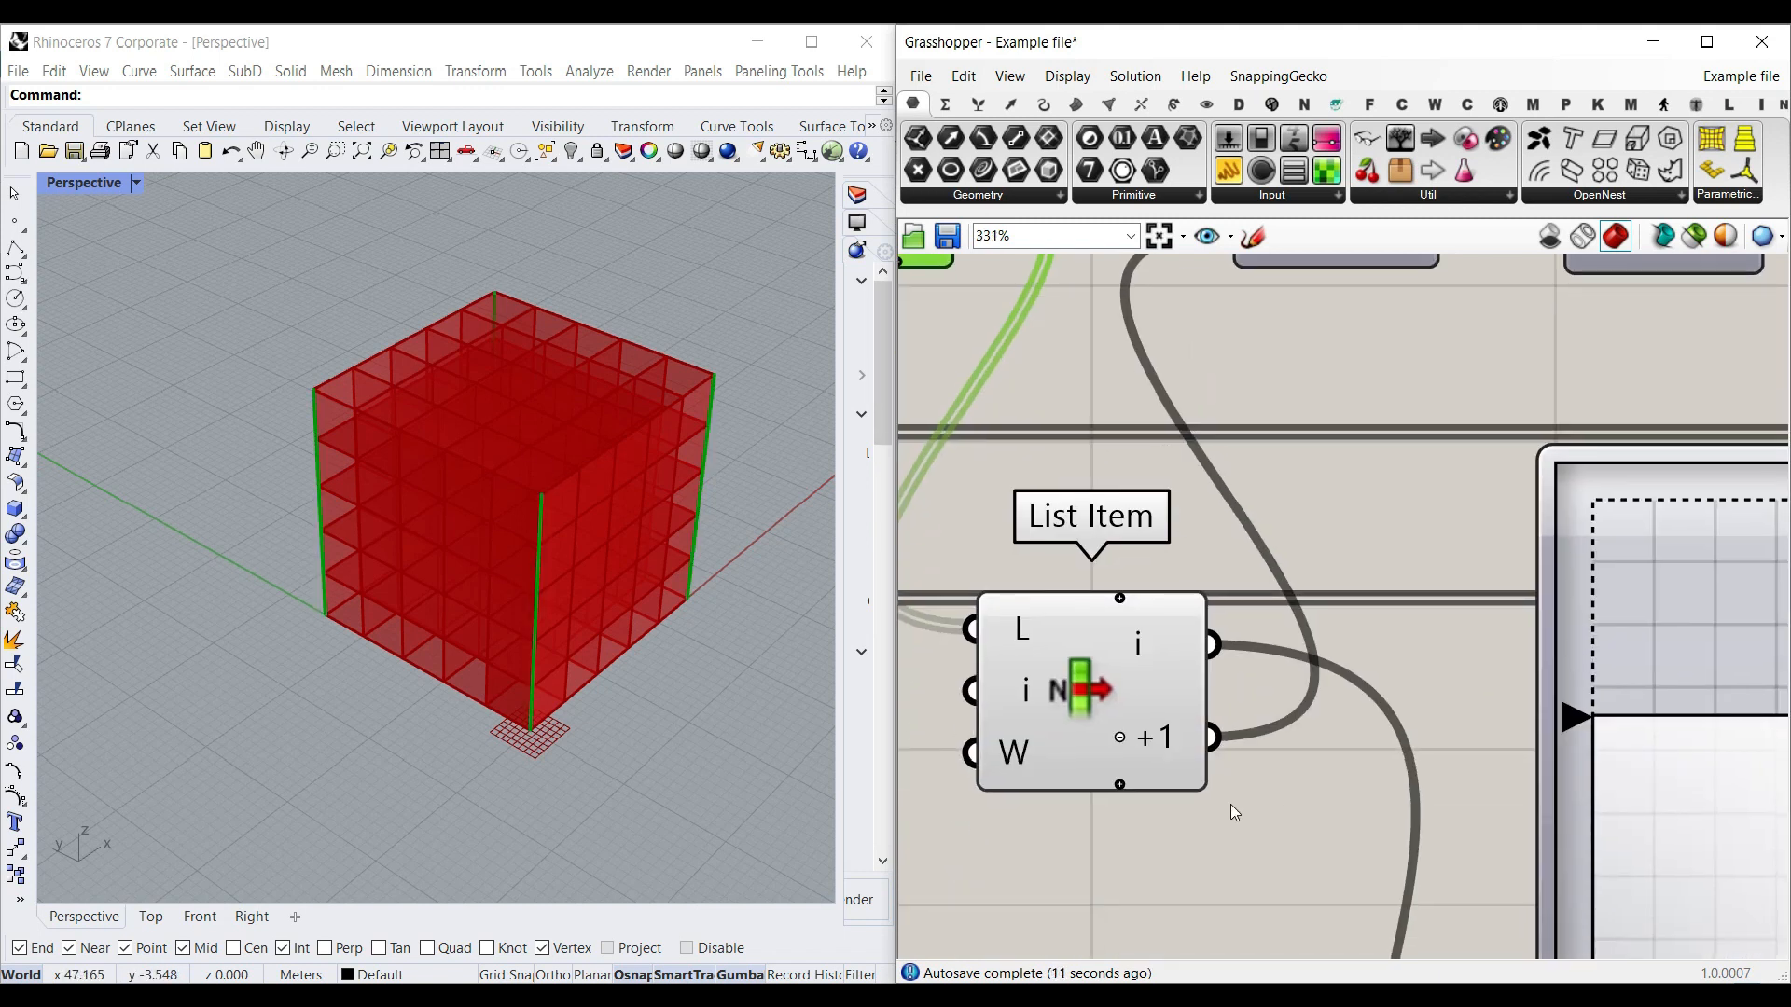
{"action": "right_click_drag", "start_coordinate": [1302, 335], "coordinate": [1304, 550]}
- Bake the curve output of the Flip Curve component into the Rhino model
{"action": "right_click", "coordinate": [1341, 405]}
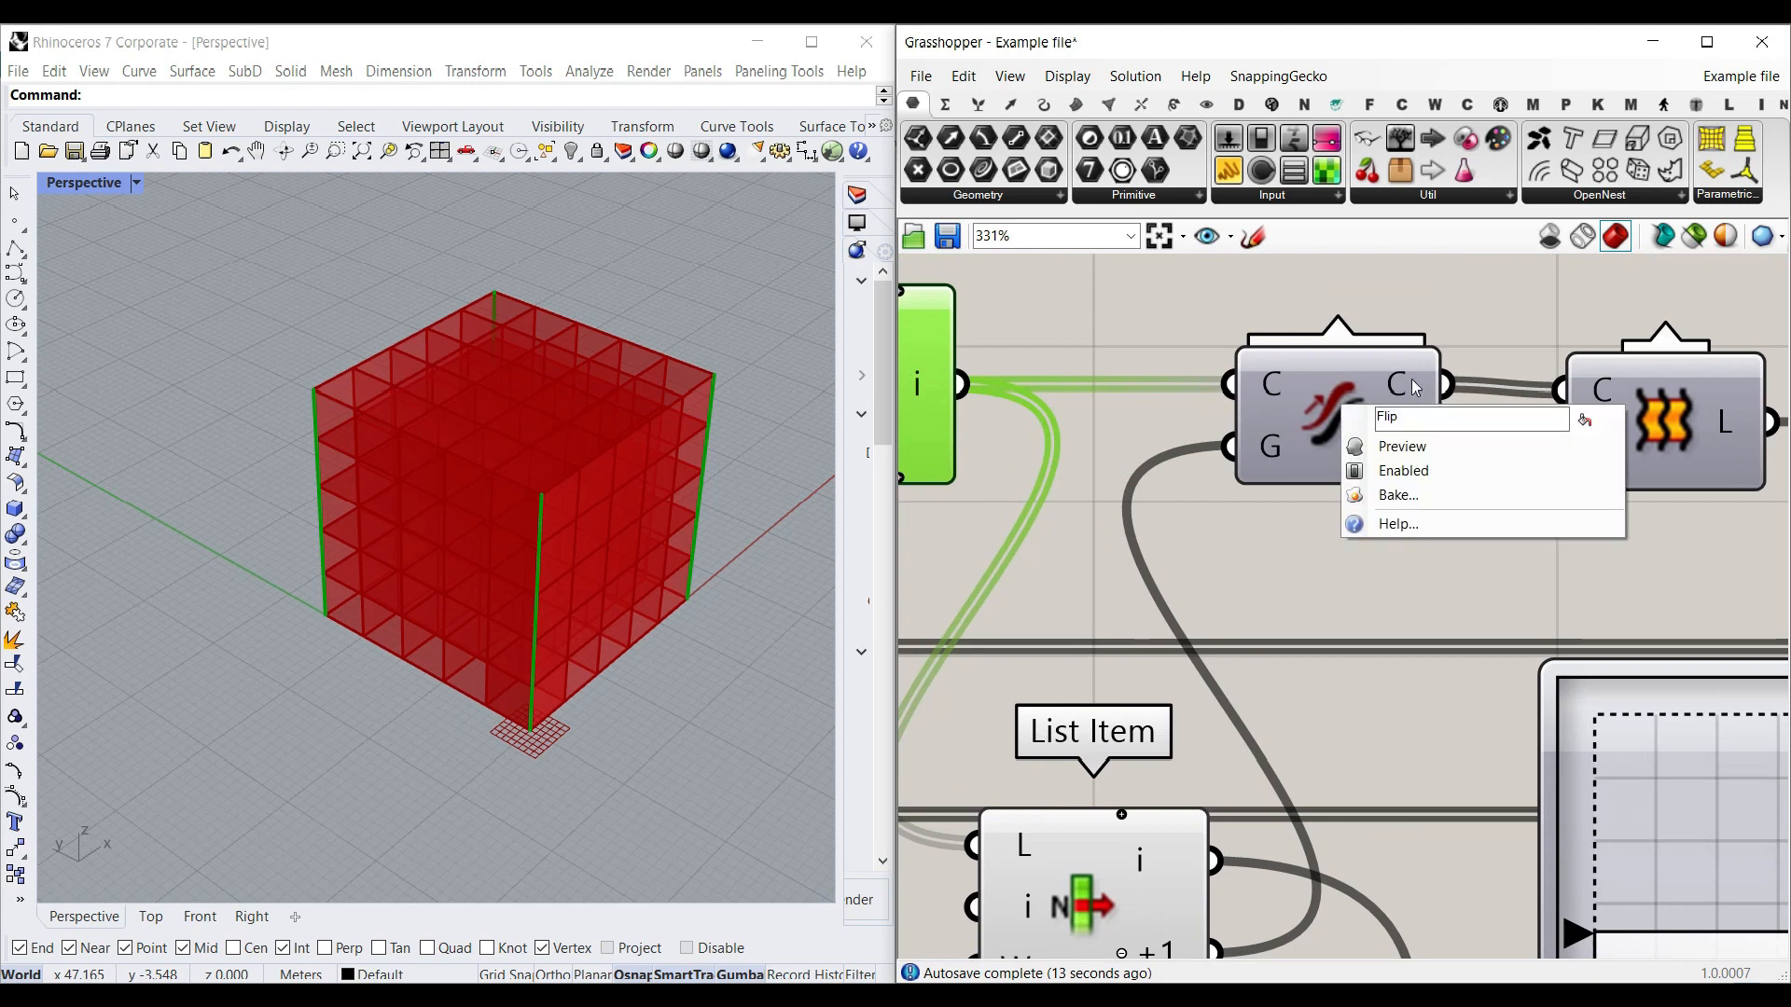
{"action": "right_click", "coordinate": [1410, 378]}
{"action": "left_click", "coordinate": [1441, 420]}
{"action": "left_click", "coordinate": [1460, 626]}
- Select the baked flipped curves and run the Dir command to display their directions
{"action": "left_click_drag", "start_coordinate": [802, 709], "coordinate": [316, 339]}
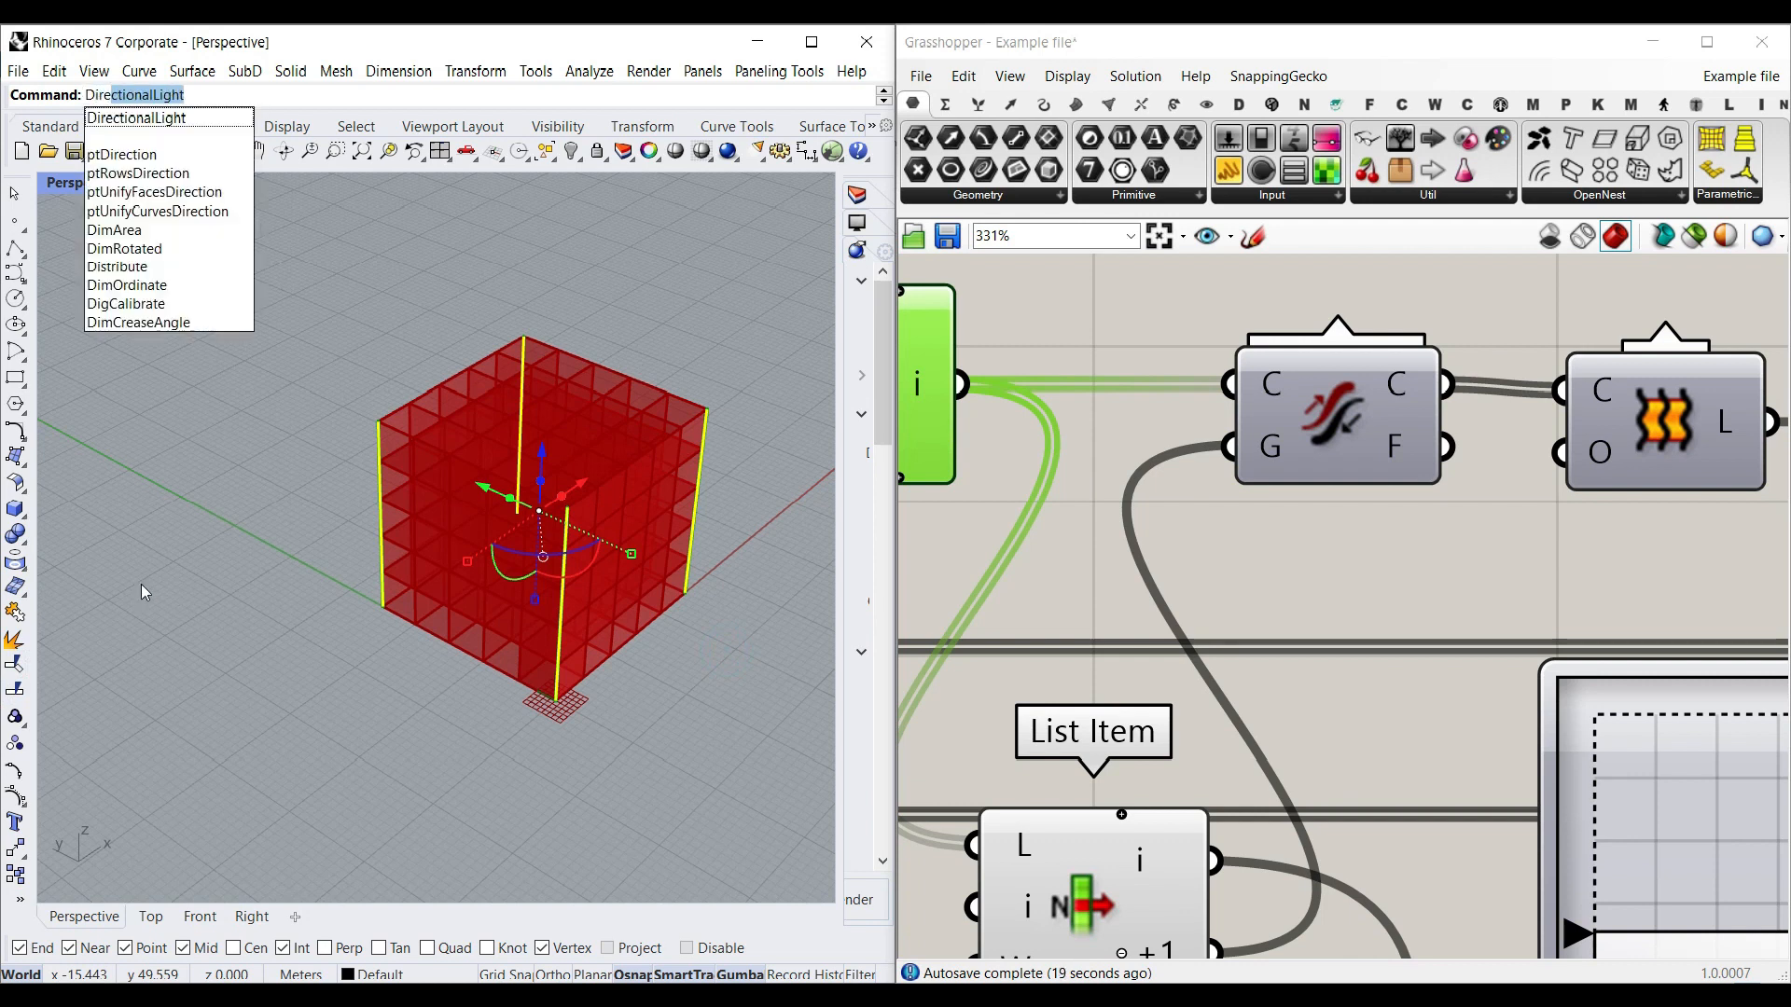
{"action": "key", "text": "BackSpace"}
{"action": "key", "text": "BackSpace"}
{"action": "key", "text": "BackSpace"}
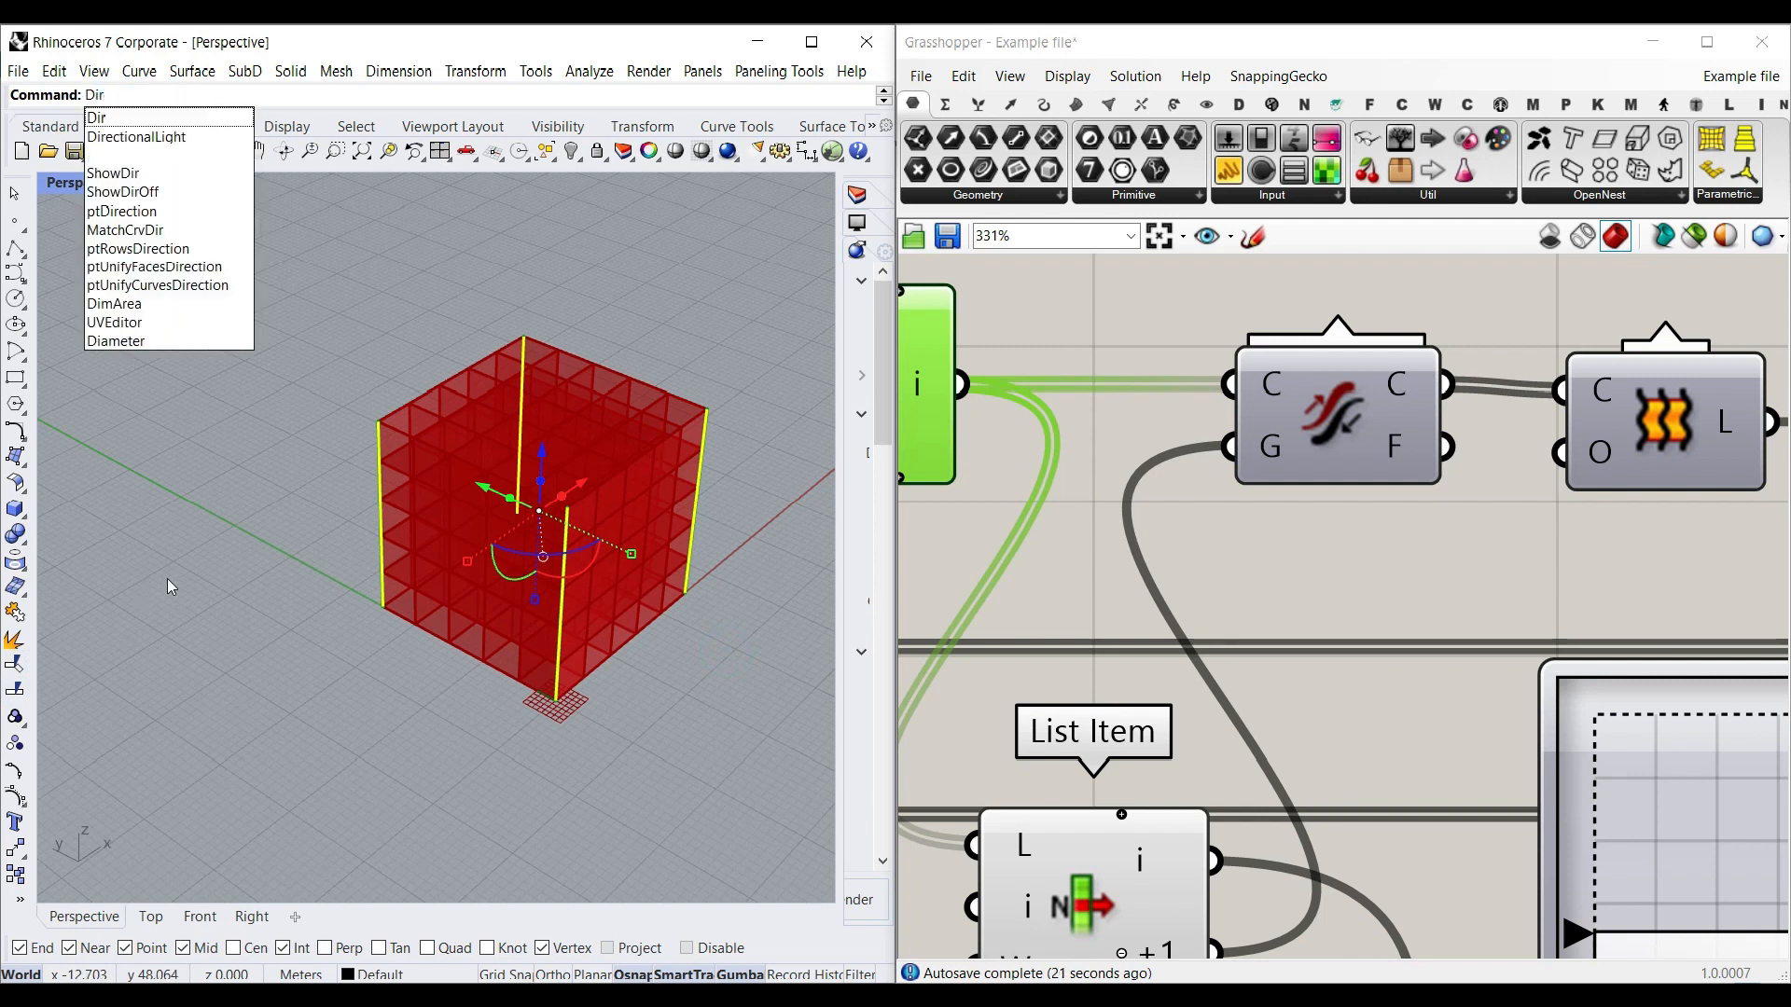
{"action": "type", "text": "r"}
{"action": "key", "text": "Return"}
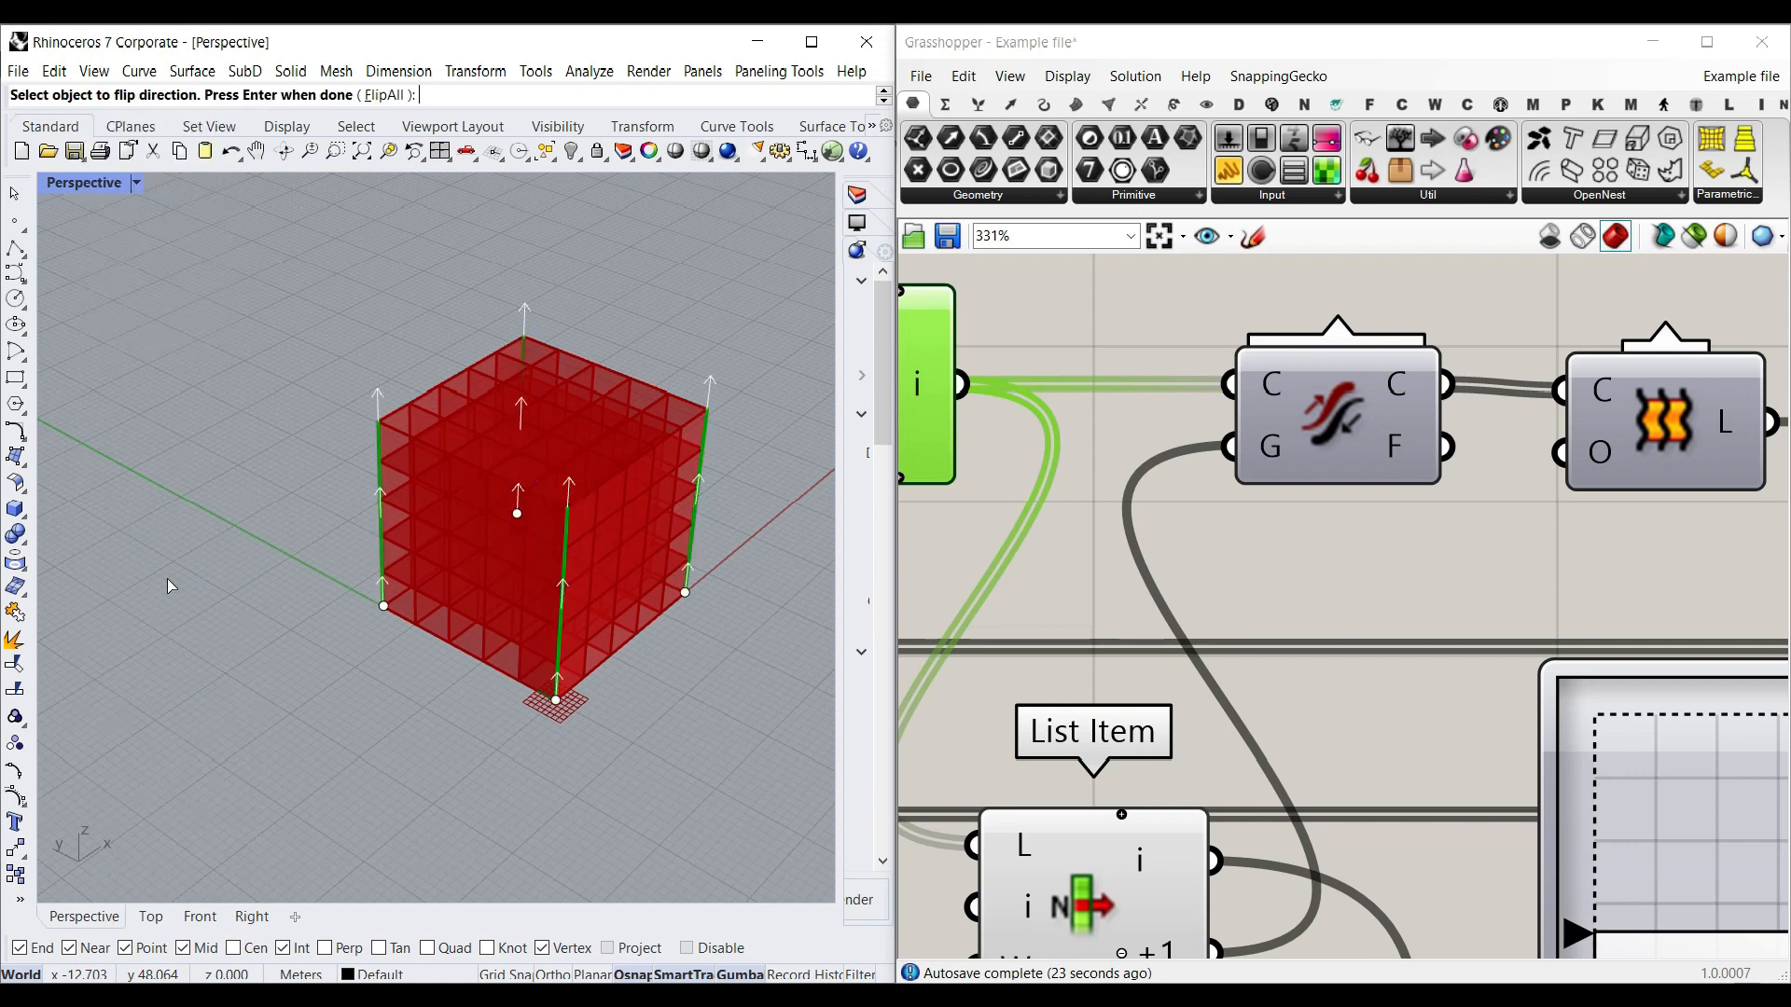
- Inspect the direction arrows on the baked vertical curves from several angles and end the Dir command
{"action": "scroll", "coordinate": [679, 534], "scroll_direction": "up", "scroll_amount": 3}
{"action": "right_click_drag", "start_coordinate": [679, 534], "coordinate": [424, 451]}
{"action": "scroll", "coordinate": [423, 452], "scroll_direction": "down", "scroll_amount": 4}
{"action": "right_click_drag", "start_coordinate": [317, 438], "coordinate": [441, 500]}
{"action": "key", "text": "Return"}
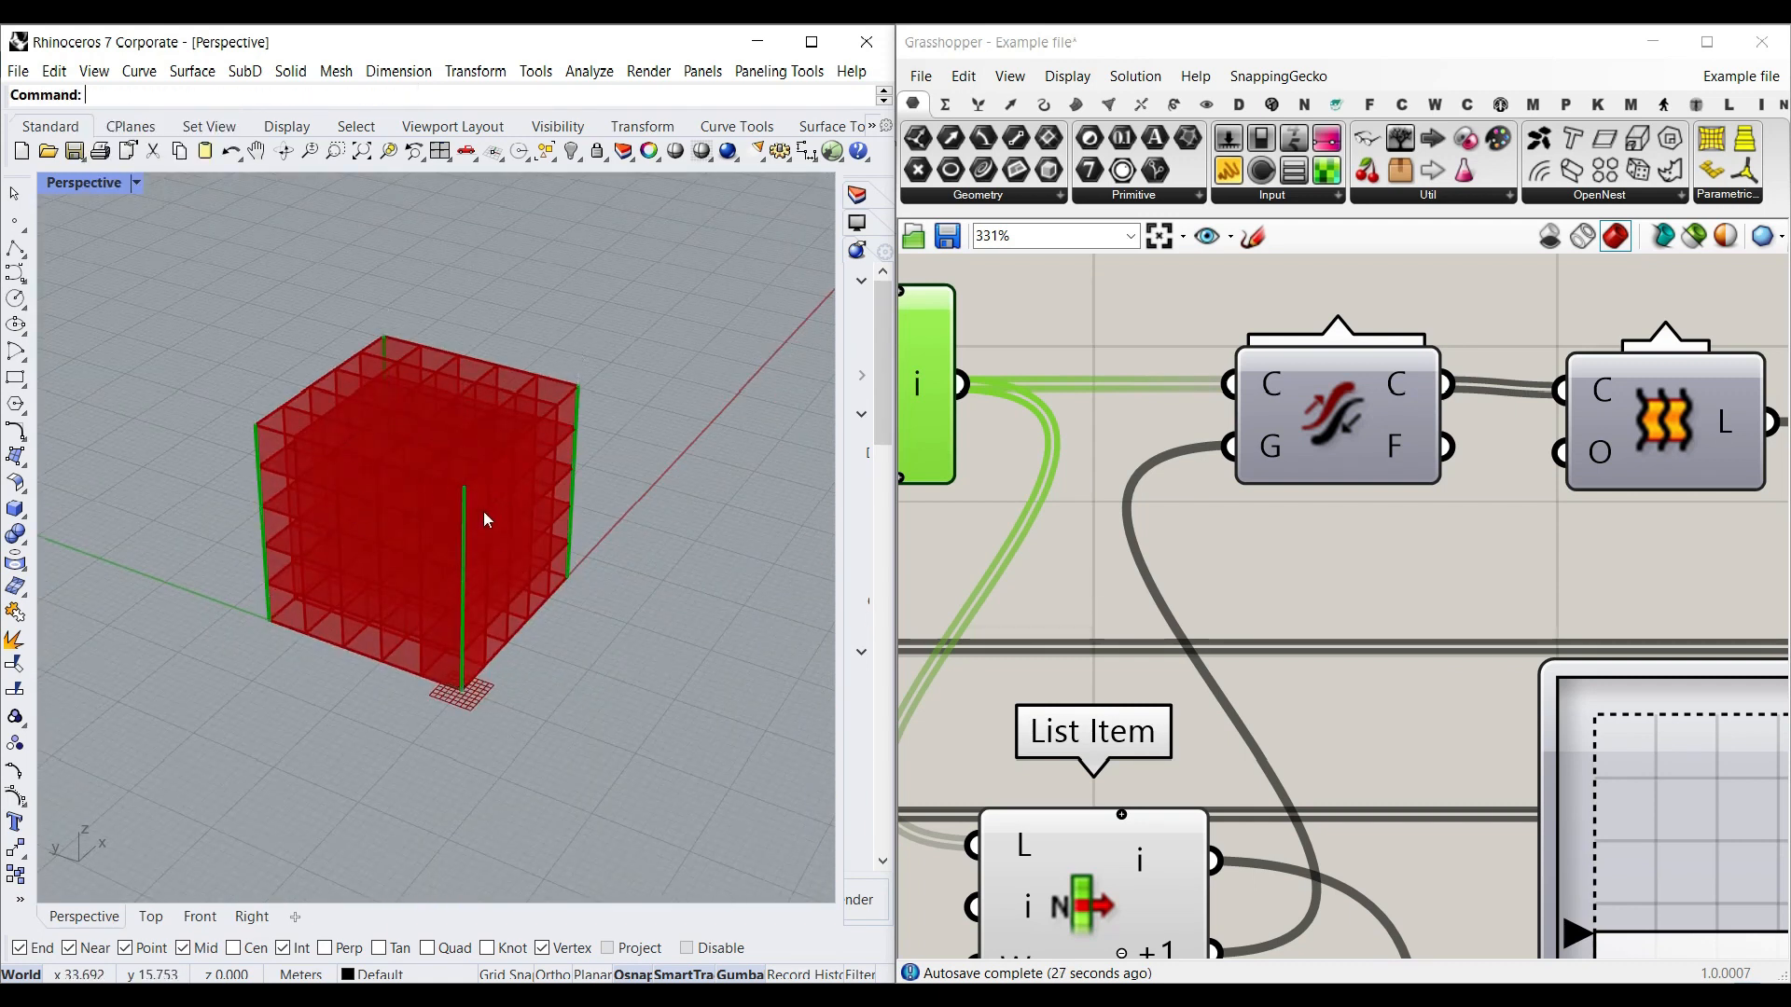
- Turn on the preview of the Loft component
{"action": "scroll", "coordinate": [1149, 512], "scroll_direction": "down", "scroll_amount": 2}
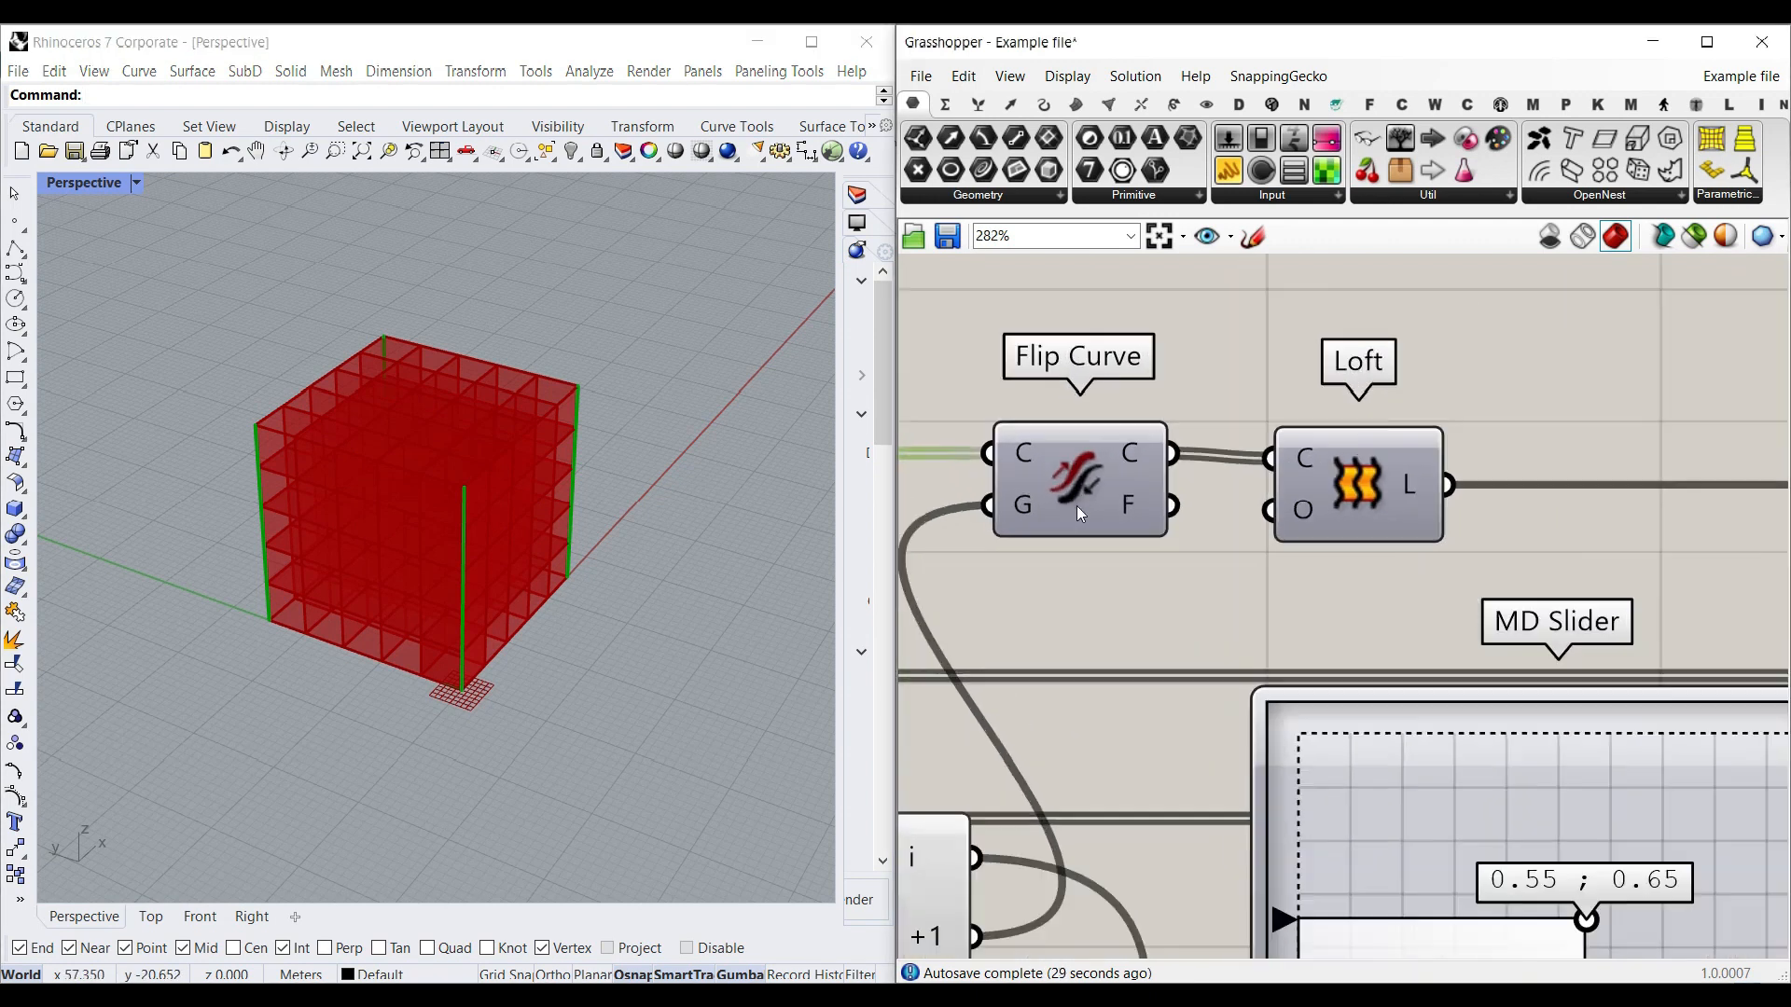
{"action": "right_click", "coordinate": [1373, 497]}
{"action": "left_click", "coordinate": [1391, 512]}
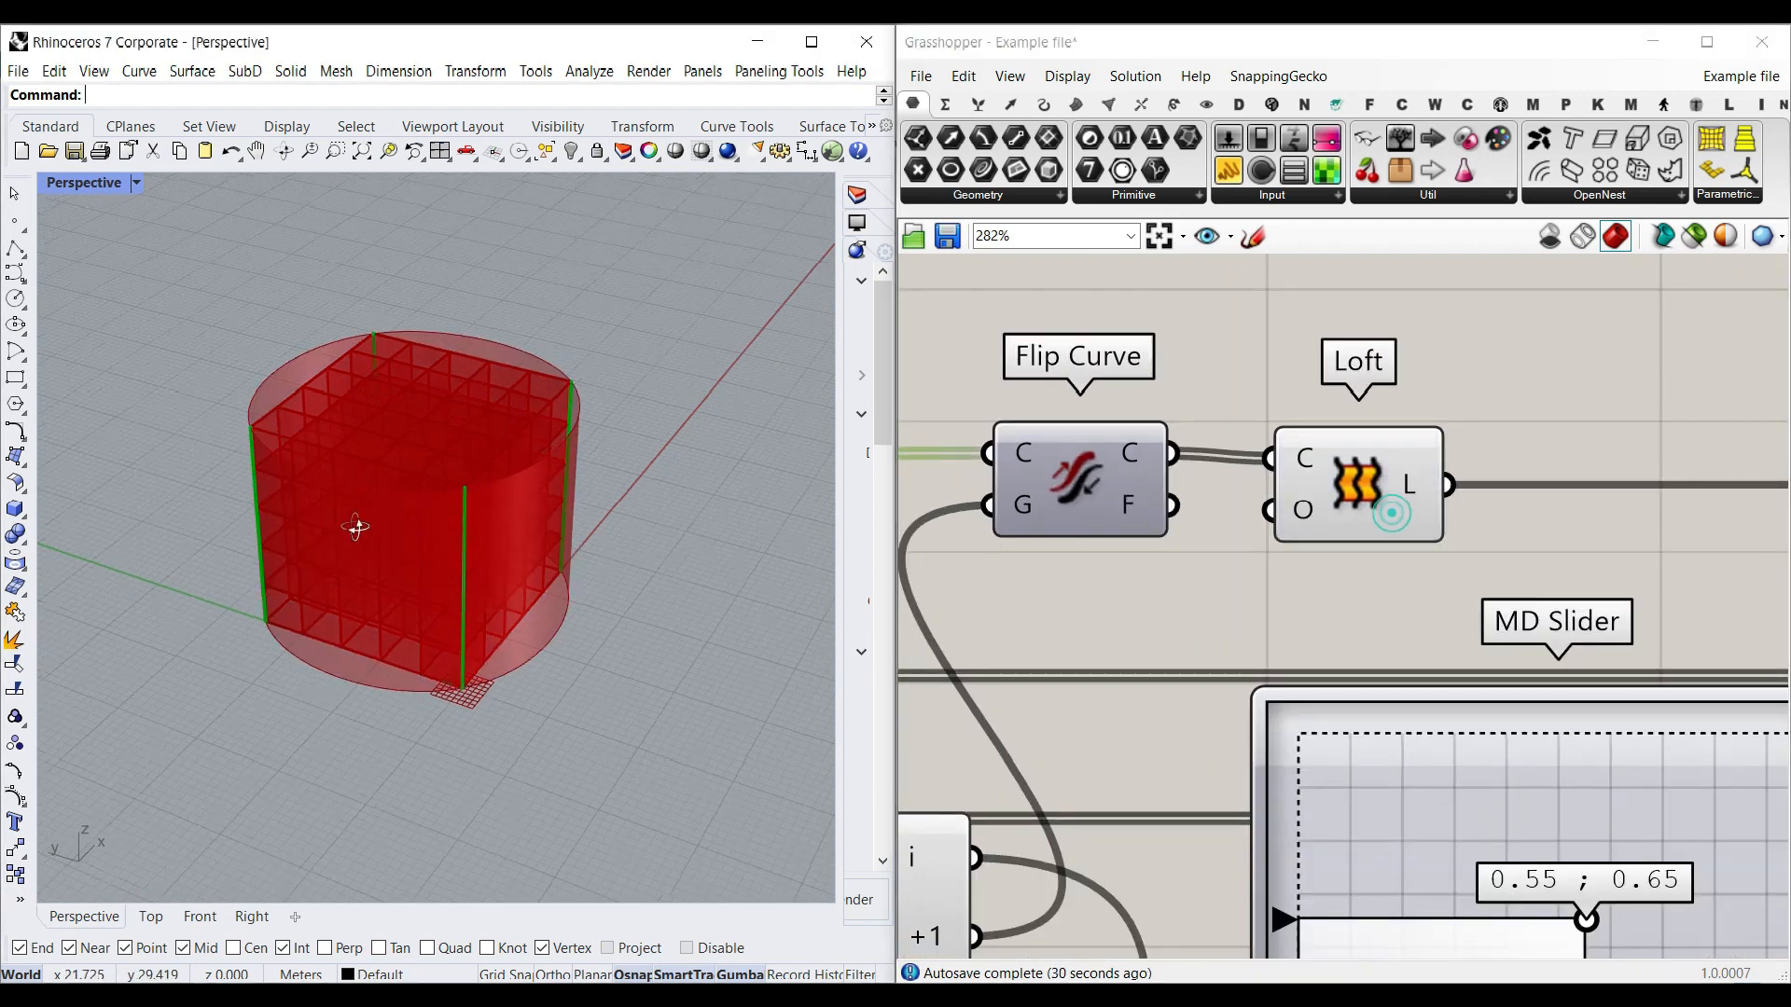
- Bake the Loft surface into the Rhino model, view it around the box array, and remove the baked copy
{"action": "right_click", "coordinate": [1381, 506]}
{"action": "left_click", "coordinate": [1475, 512]}
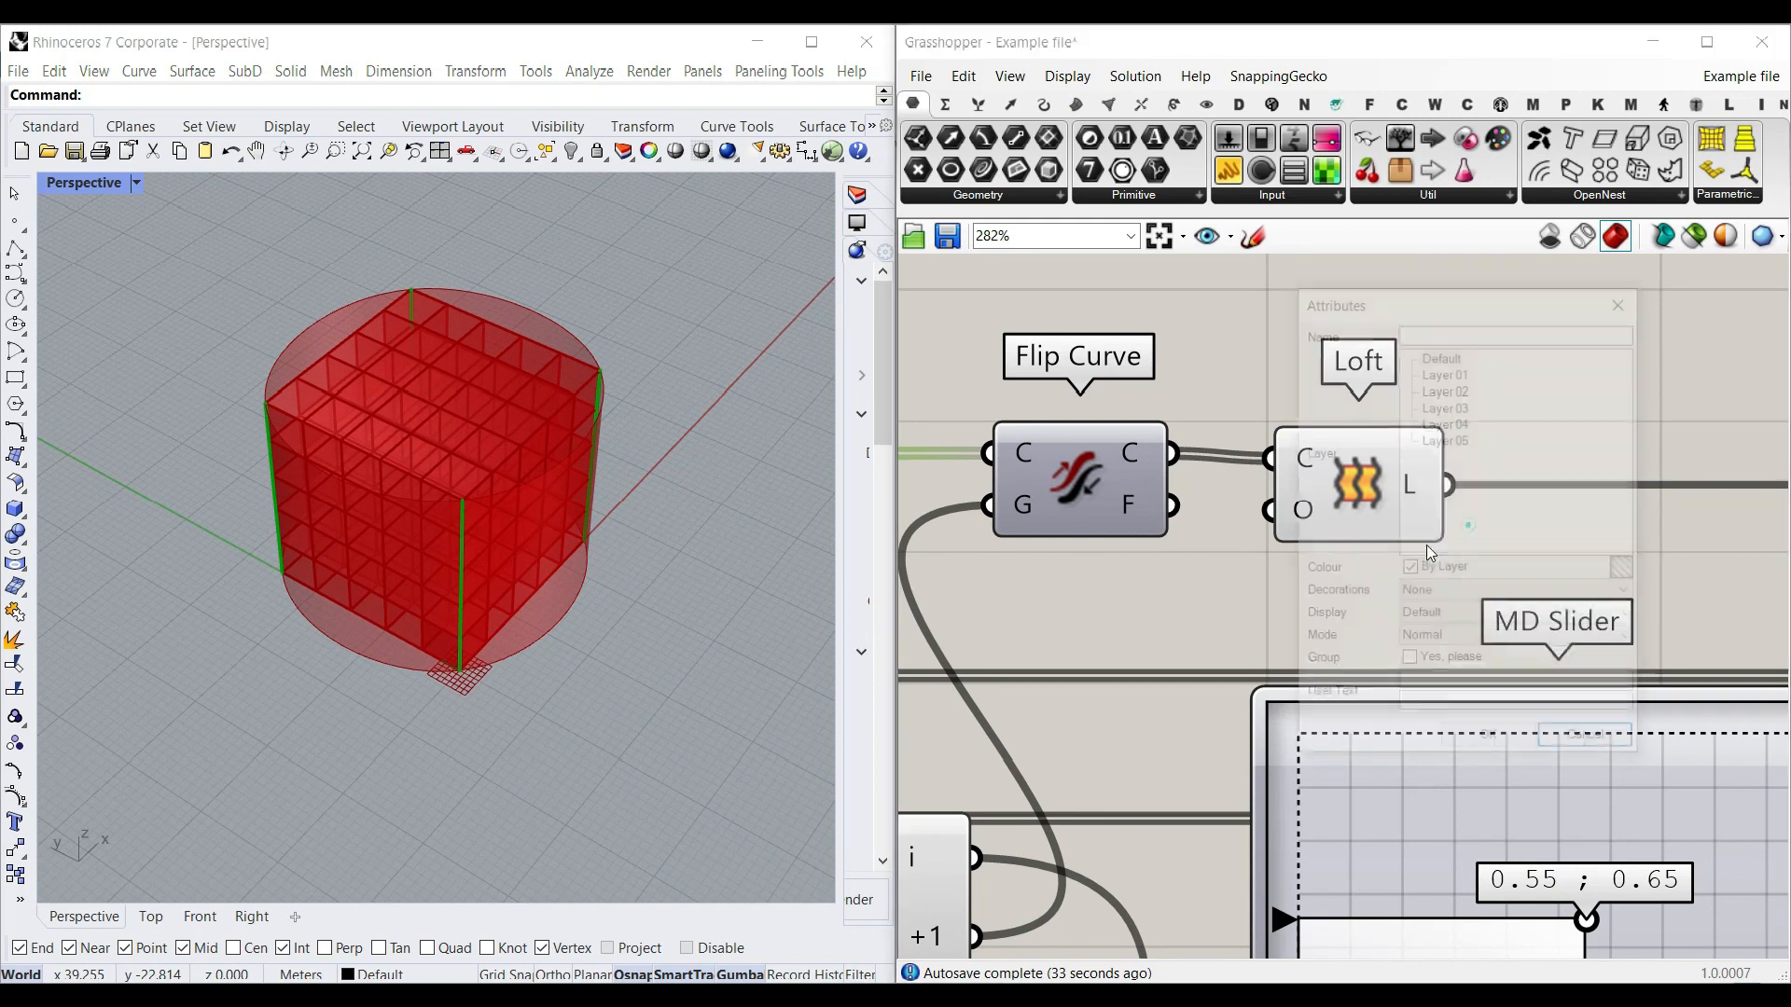
{"action": "left_click", "coordinate": [1490, 741]}
{"action": "right_click_drag", "start_coordinate": [679, 642], "coordinate": [344, 605]}
{"action": "scroll", "coordinate": [344, 605], "scroll_direction": "up", "scroll_amount": 4}
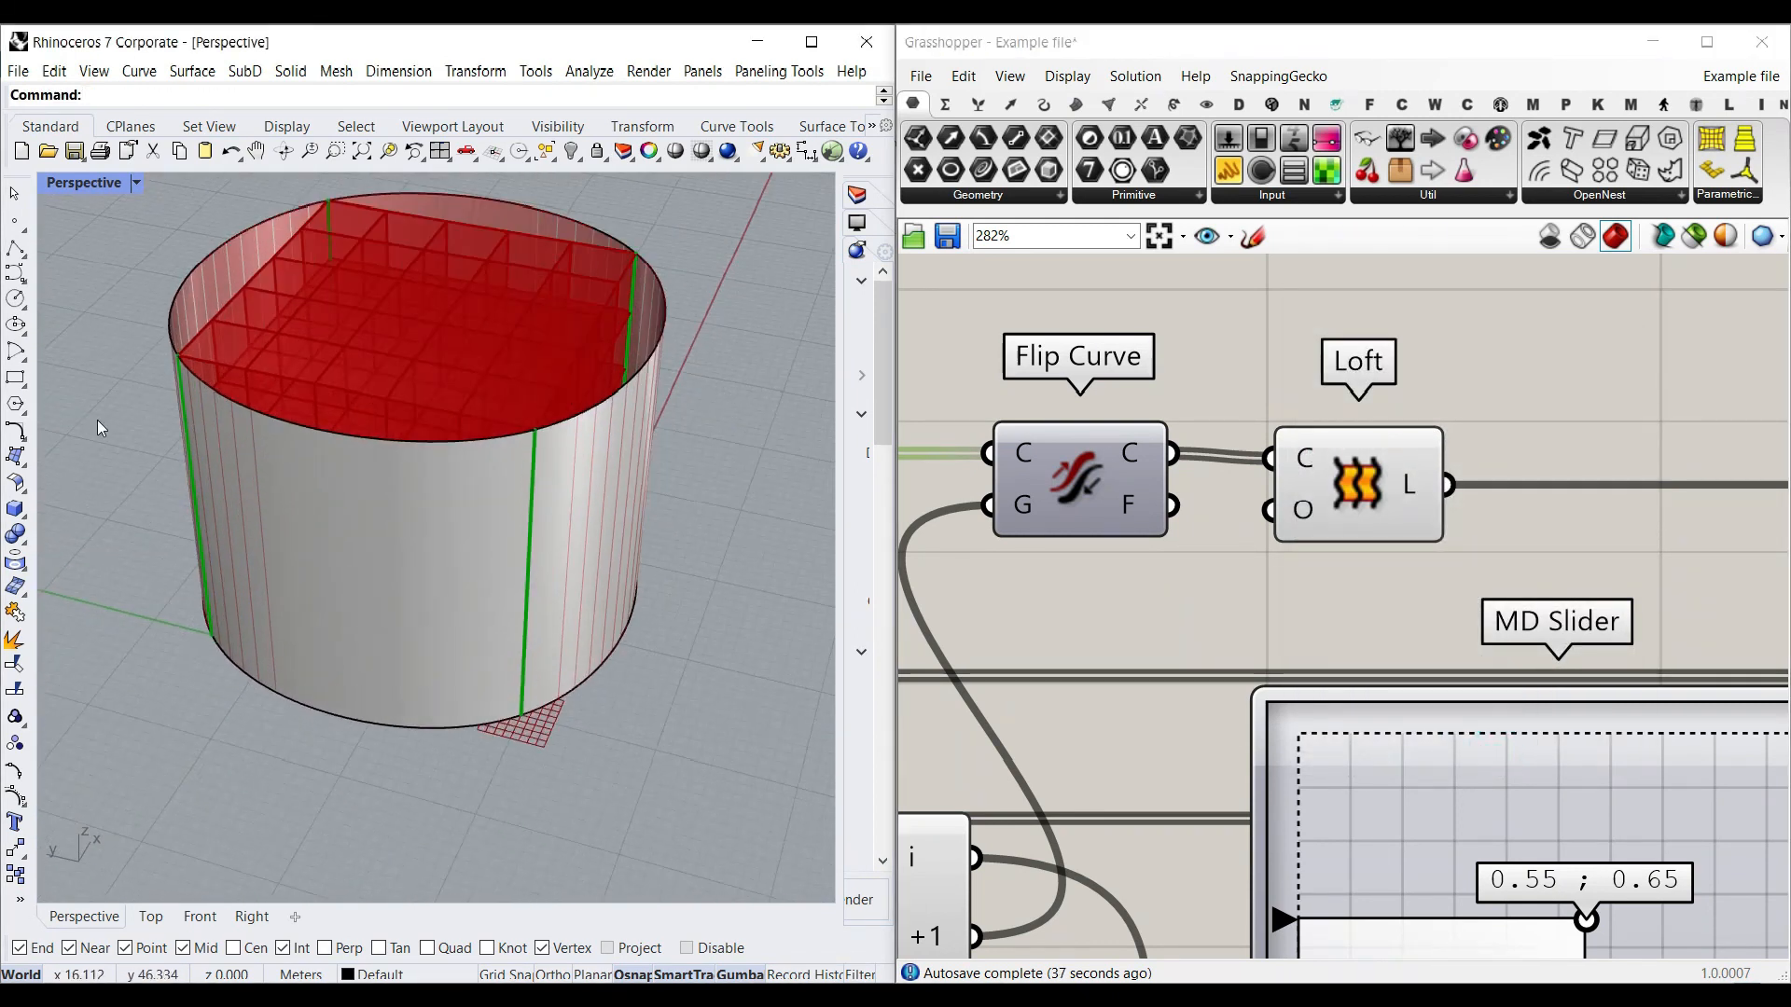
{"action": "left_click", "coordinate": [714, 542]}
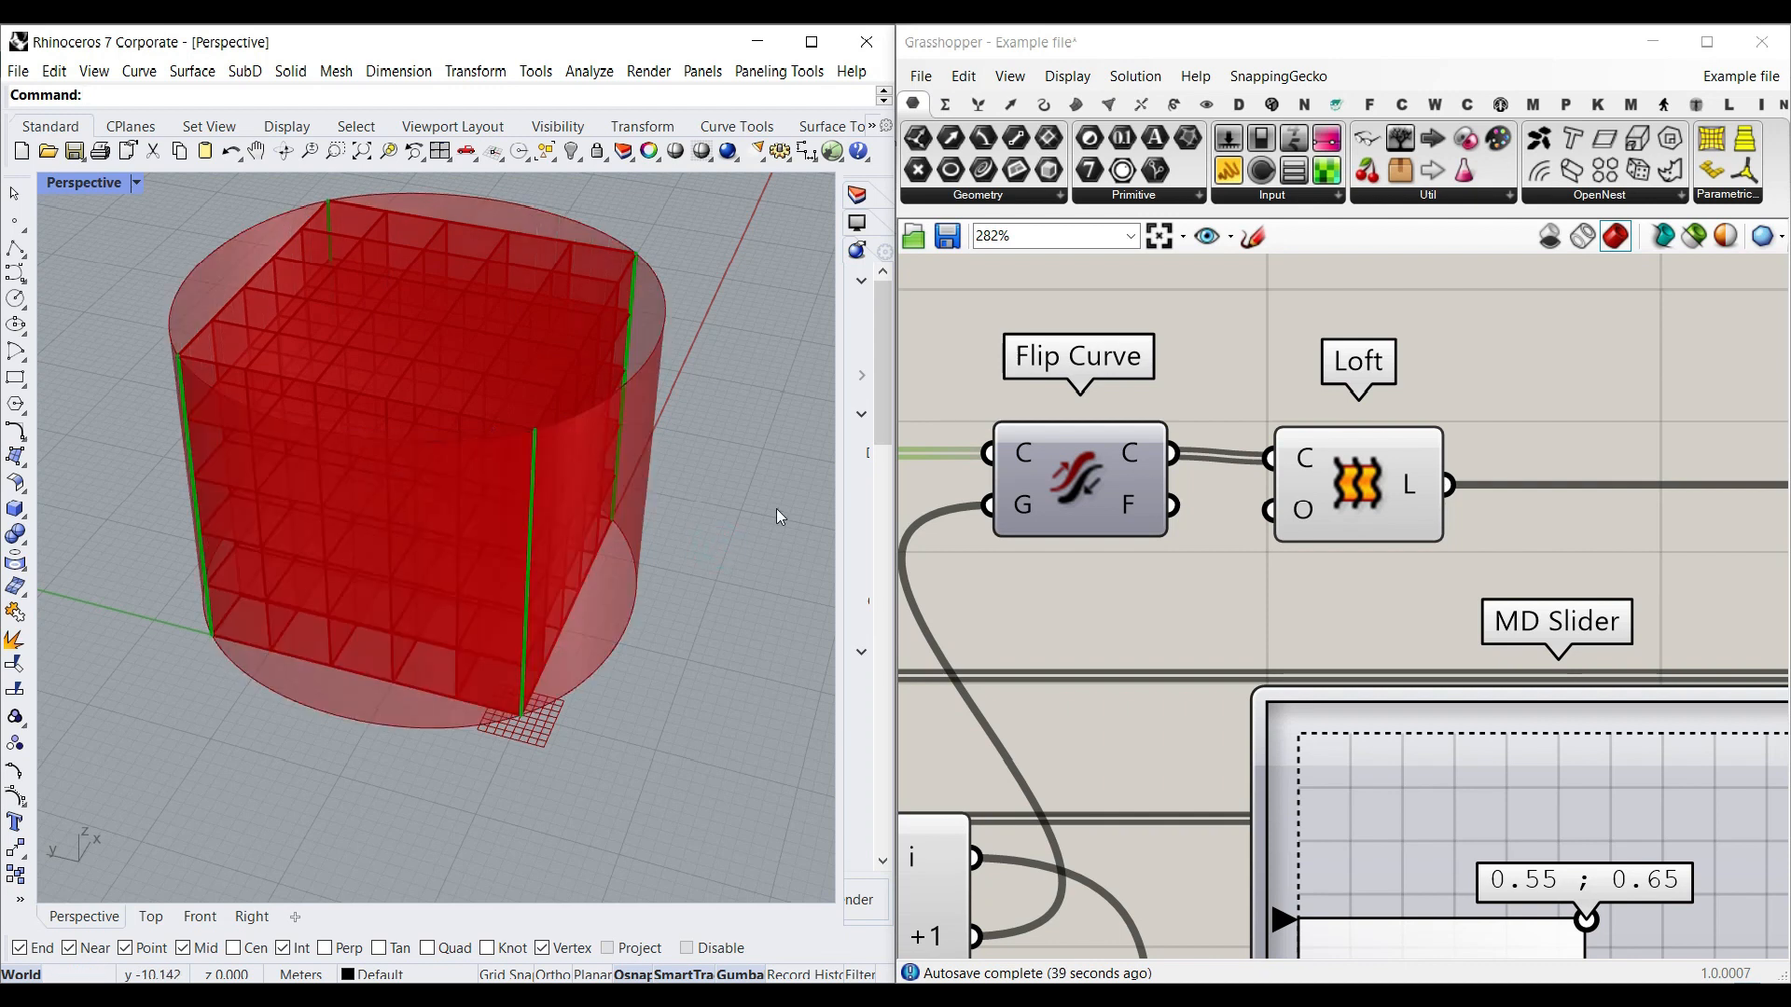
- Turn off the preview of the Loft component, leaving the baked curves and box array in view
{"action": "scroll", "coordinate": [1359, 449], "scroll_direction": "down", "scroll_amount": 1}
{"action": "right_click_drag", "start_coordinate": [1370, 460], "coordinate": [1117, 493]}
{"action": "right_click", "coordinate": [1120, 494]}
{"action": "left_click", "coordinate": [1145, 533]}
- Show the Surface component set and turn on the preview of the Evaluate Surface component
{"action": "right_click_drag", "start_coordinate": [1718, 571], "coordinate": [1355, 486]}
{"action": "left_click", "coordinate": [1075, 106]}
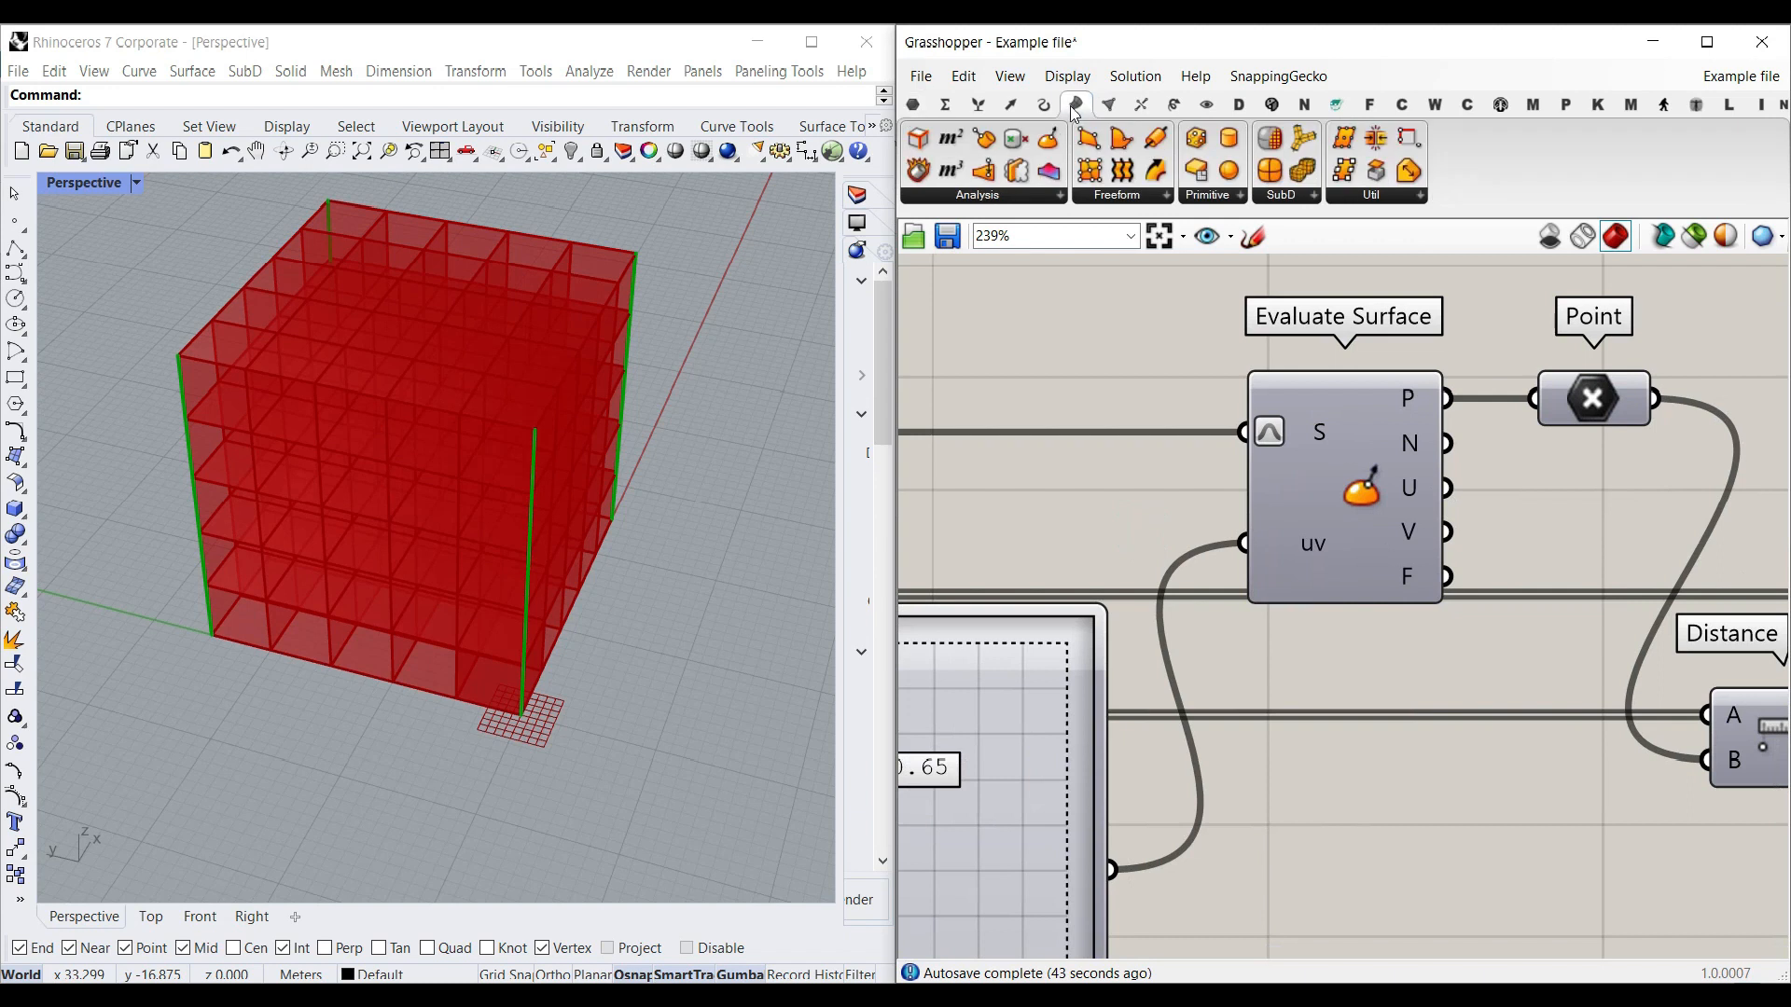
{"action": "right_click", "coordinate": [1357, 474]}
{"action": "left_click", "coordinate": [1385, 515]}
- Check the Reparameterize option on the S input of Evaluate Surface
{"action": "right_click_drag", "start_coordinate": [1332, 547], "coordinate": [1468, 569]}
{"action": "right_click", "coordinate": [1461, 456]}
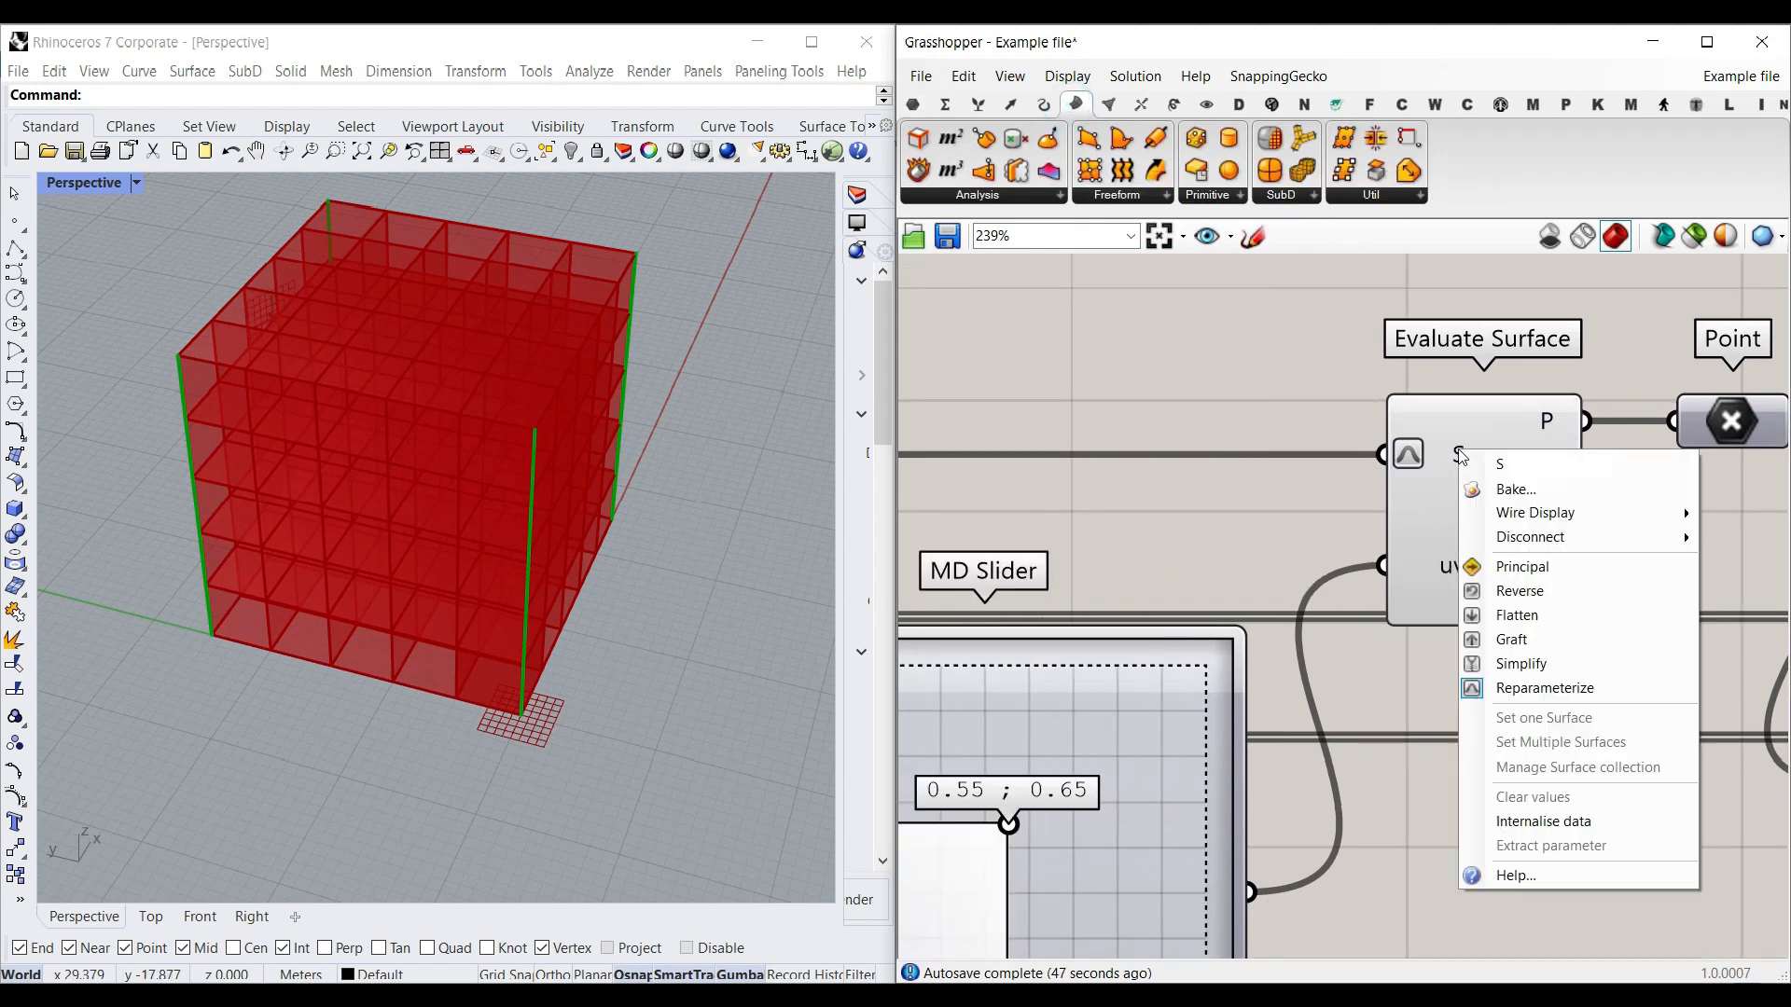
{"action": "left_click", "coordinate": [1497, 695]}
- Select Evaluate Surface and examine the wire from the MD Slider to its uv input
{"action": "scroll", "coordinate": [1434, 485], "scroll_direction": "down", "scroll_amount": 3}
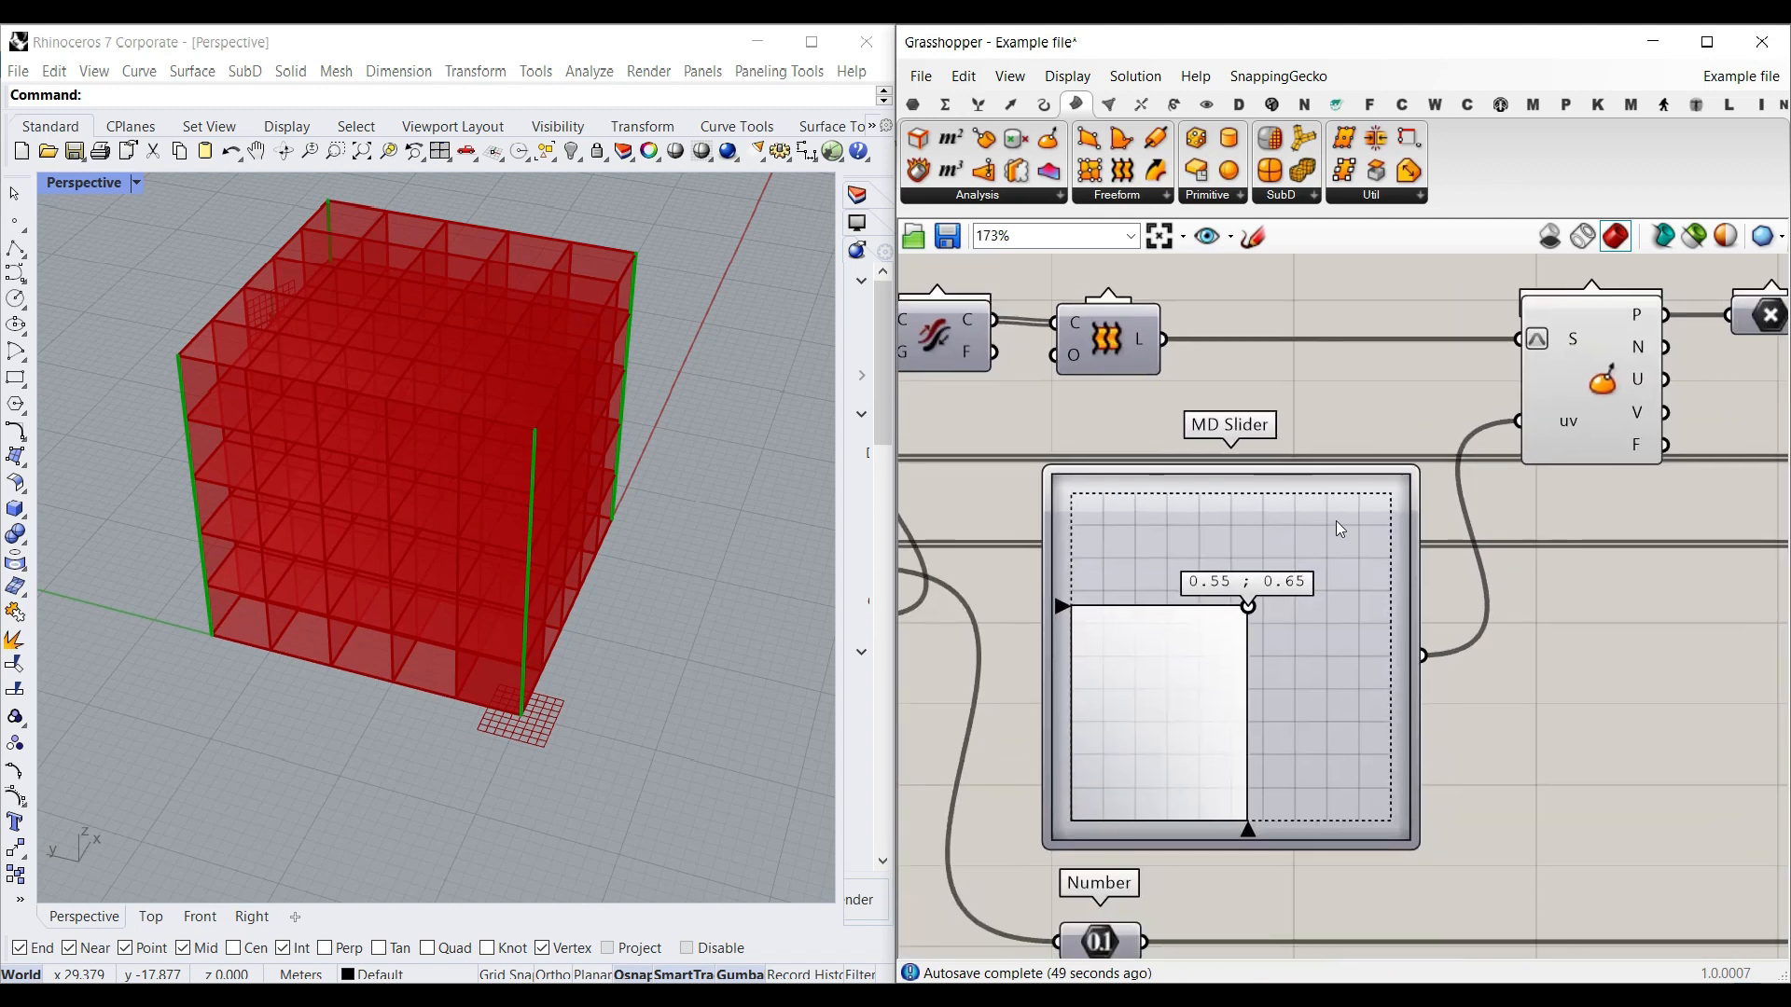
{"action": "scroll", "coordinate": [1239, 571], "scroll_direction": "up", "scroll_amount": 4}
{"action": "right_click_drag", "start_coordinate": [1704, 413], "coordinate": [1447, 465]}
{"action": "left_click", "coordinate": [1659, 332]}
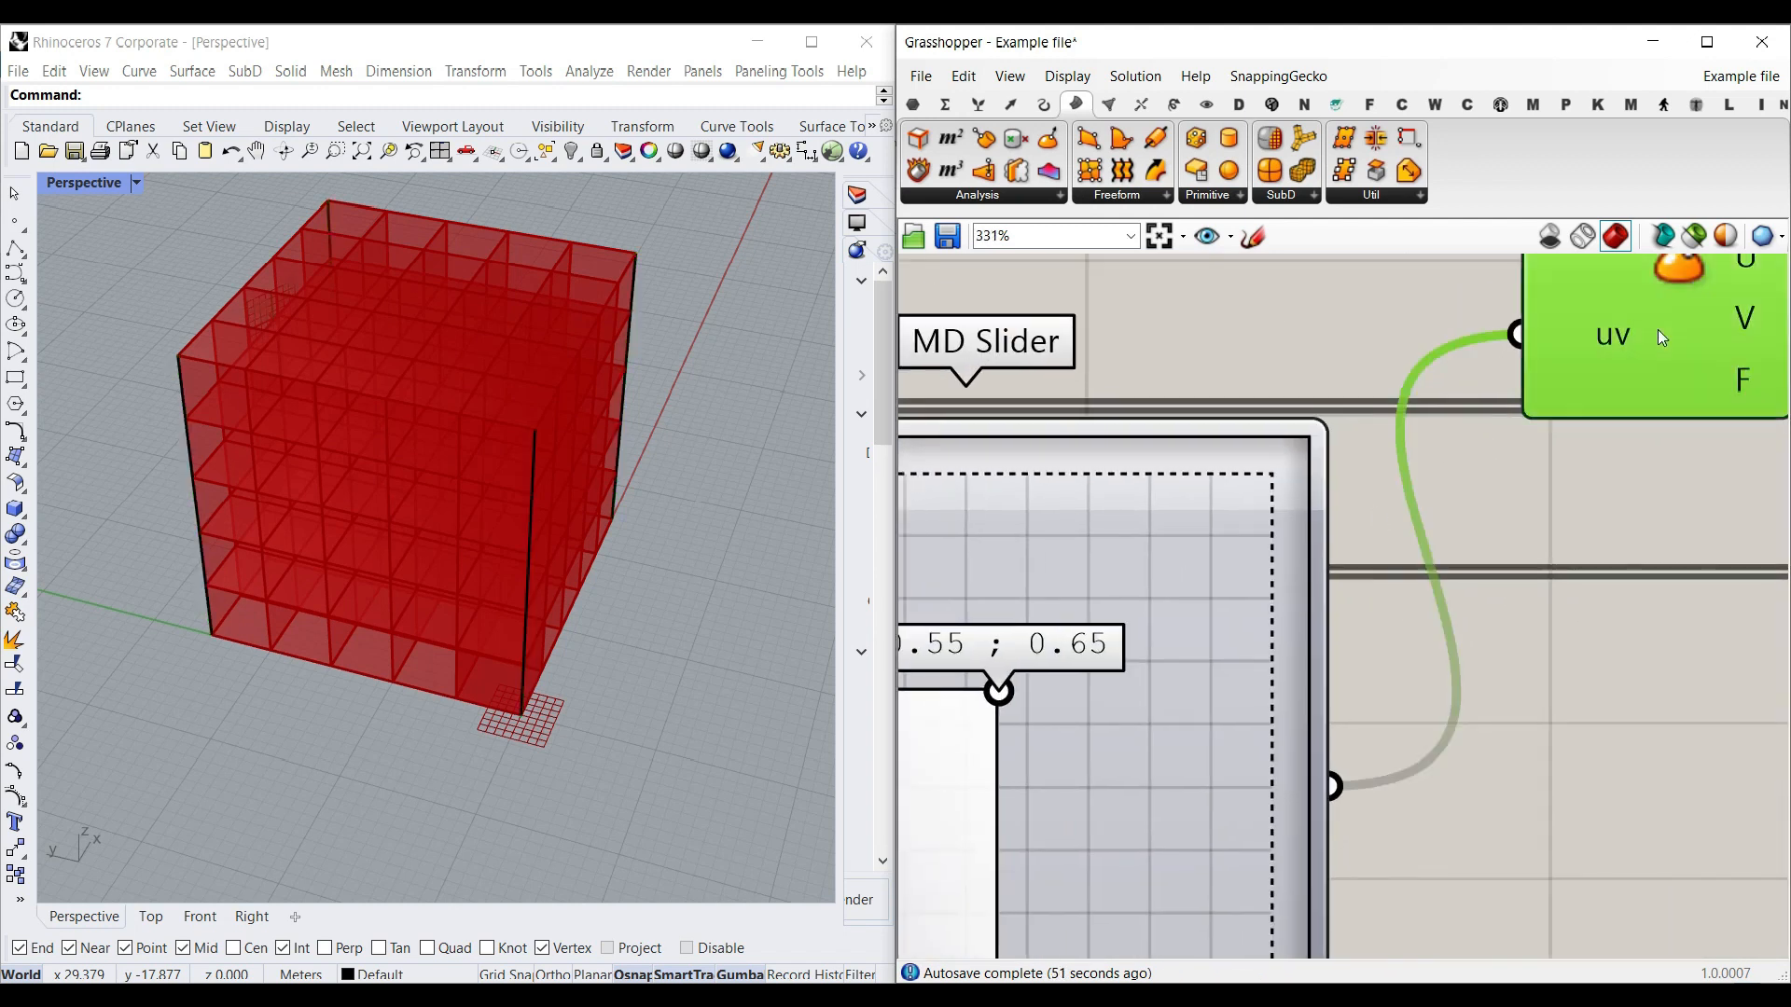
- Select the baked vertical curves around the box array and hide them
{"action": "scroll", "coordinate": [530, 460], "scroll_direction": "down", "scroll_amount": 7}
{"action": "left_click_drag", "start_coordinate": [612, 616], "coordinate": [299, 370]}
{"action": "key", "text": "ctrl+h"}
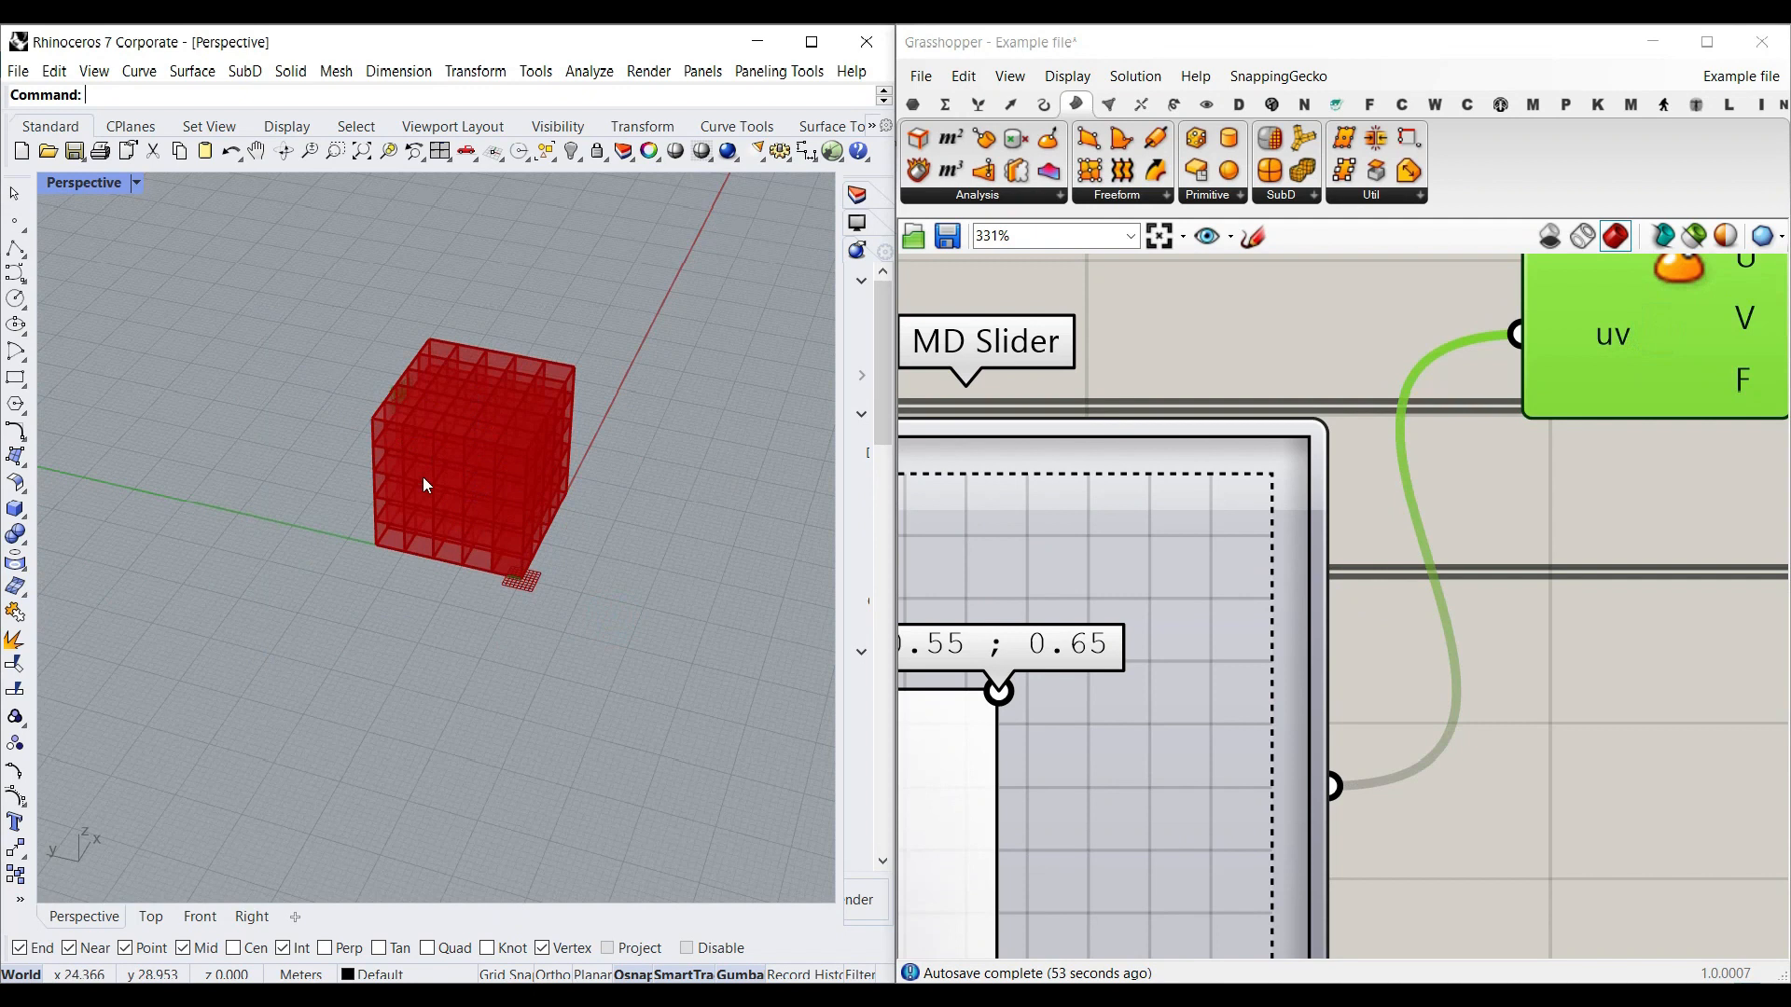
- Move the MD Slider's point close to the maximum horizontal value to shift the evaluated surface point
{"action": "scroll", "coordinate": [1159, 719], "scroll_direction": "up", "scroll_amount": 1}
{"action": "right_click_drag", "start_coordinate": [1032, 696], "coordinate": [1275, 595]}
{"action": "left_click_drag", "start_coordinate": [1212, 585], "coordinate": [1448, 564]}
- Turn the Loft preview back on and inspect the evaluated point's position on the surface up close
{"action": "scroll", "coordinate": [1268, 550], "scroll_direction": "down", "scroll_amount": 4}
{"action": "right_click_drag", "start_coordinate": [1269, 551], "coordinate": [1267, 719]}
{"action": "right_click", "coordinate": [1063, 411]}
{"action": "left_click", "coordinate": [1102, 454]}
{"action": "left_click", "coordinate": [441, 504]}
{"action": "scroll", "coordinate": [442, 504], "scroll_direction": "up", "scroll_amount": 5}
{"action": "right_click_drag", "start_coordinate": [441, 504], "coordinate": [385, 552]}
- Set the MD Slider's point to 0.95 ; 0.81
{"action": "right_click_drag", "start_coordinate": [1295, 772], "coordinate": [1239, 617]}
{"action": "left_click_drag", "start_coordinate": [1304, 568], "coordinate": [1334, 521]}
{"action": "scroll", "coordinate": [1427, 550], "scroll_direction": "down", "scroll_amount": 4}
- Select the Loft component and turn its preview off again
{"action": "scroll", "coordinate": [1325, 462], "scroll_direction": "up", "scroll_amount": 2}
{"action": "left_click_drag", "start_coordinate": [1368, 451], "coordinate": [1177, 355]}
{"action": "right_click", "coordinate": [1330, 308]}
{"action": "left_click", "coordinate": [1376, 340]}
- Select the Point and Evaluate Surface components and trace their connections back through the definition
{"action": "right_click_drag", "start_coordinate": [1708, 465], "coordinate": [1230, 434]}
{"action": "left_click", "coordinate": [1452, 369]}
{"action": "left_click", "coordinate": [1288, 369]}
{"action": "left_click", "coordinate": [1144, 413]}
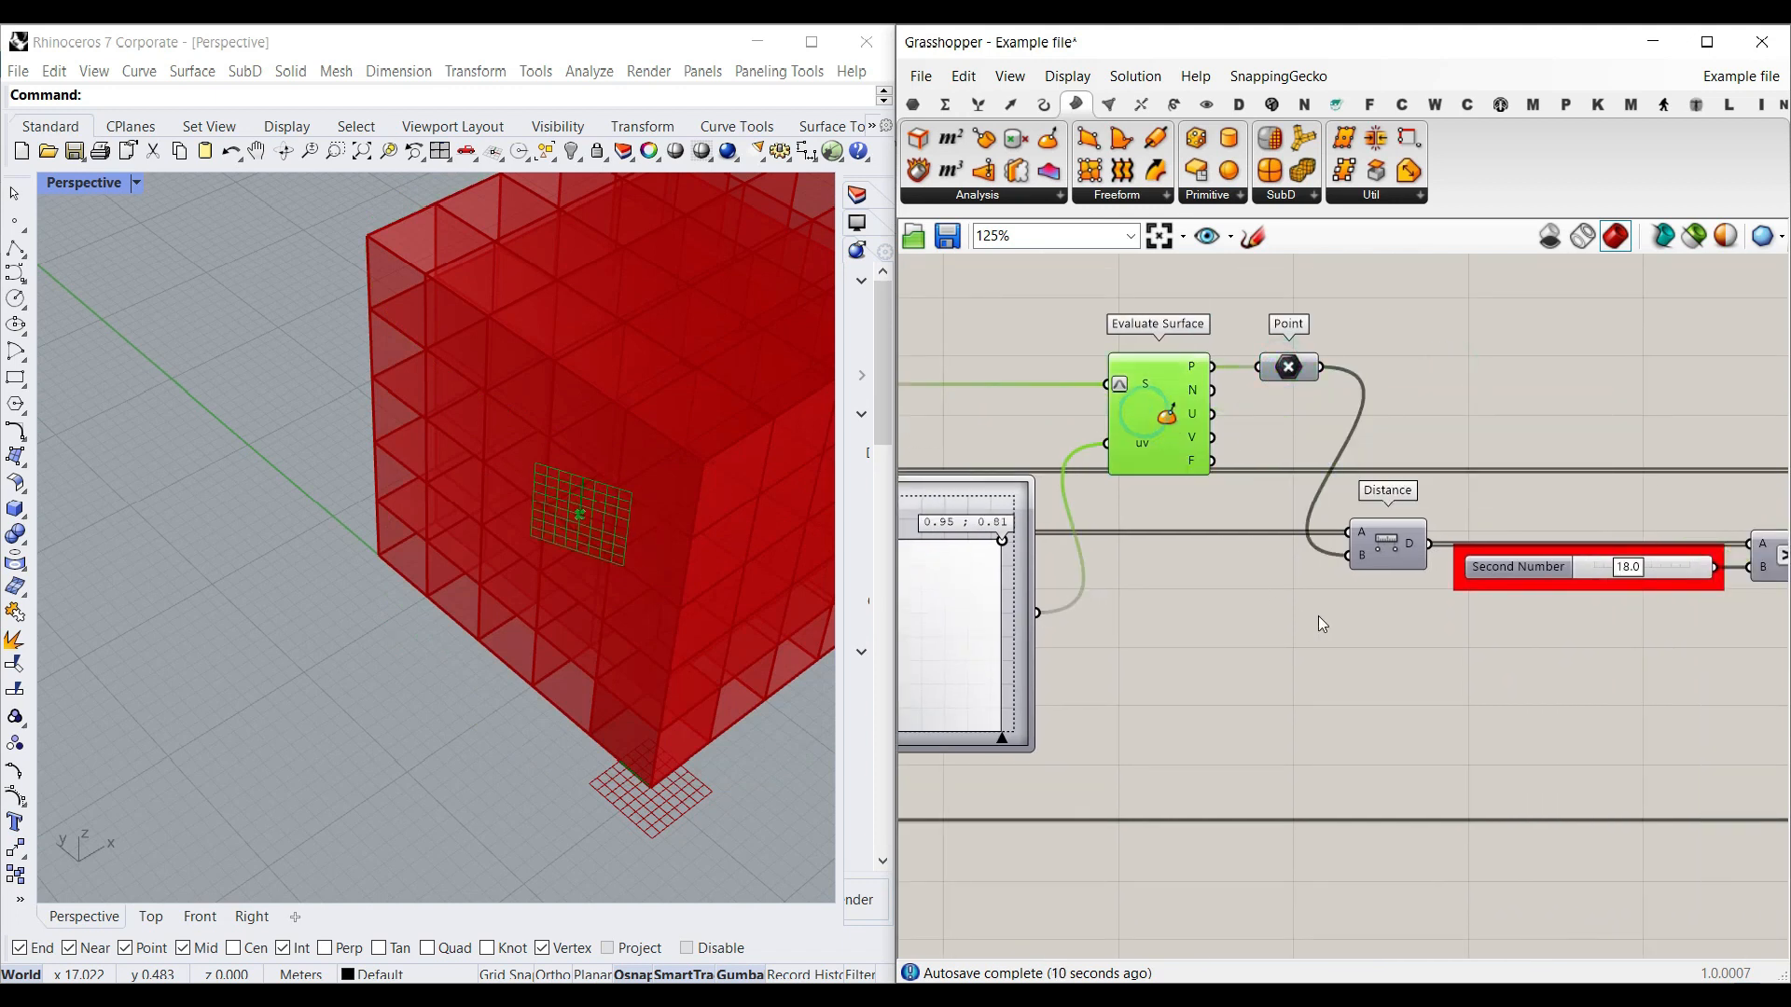
{"action": "right_click_drag", "start_coordinate": [1089, 586], "coordinate": [1496, 509]}
{"action": "right_click_drag", "start_coordinate": [907, 491], "coordinate": [1331, 528]}
{"action": "right_click_drag", "start_coordinate": [1026, 512], "coordinate": [1279, 512]}
{"action": "scroll", "coordinate": [1152, 406], "scroll_direction": "up", "scroll_amount": 2}
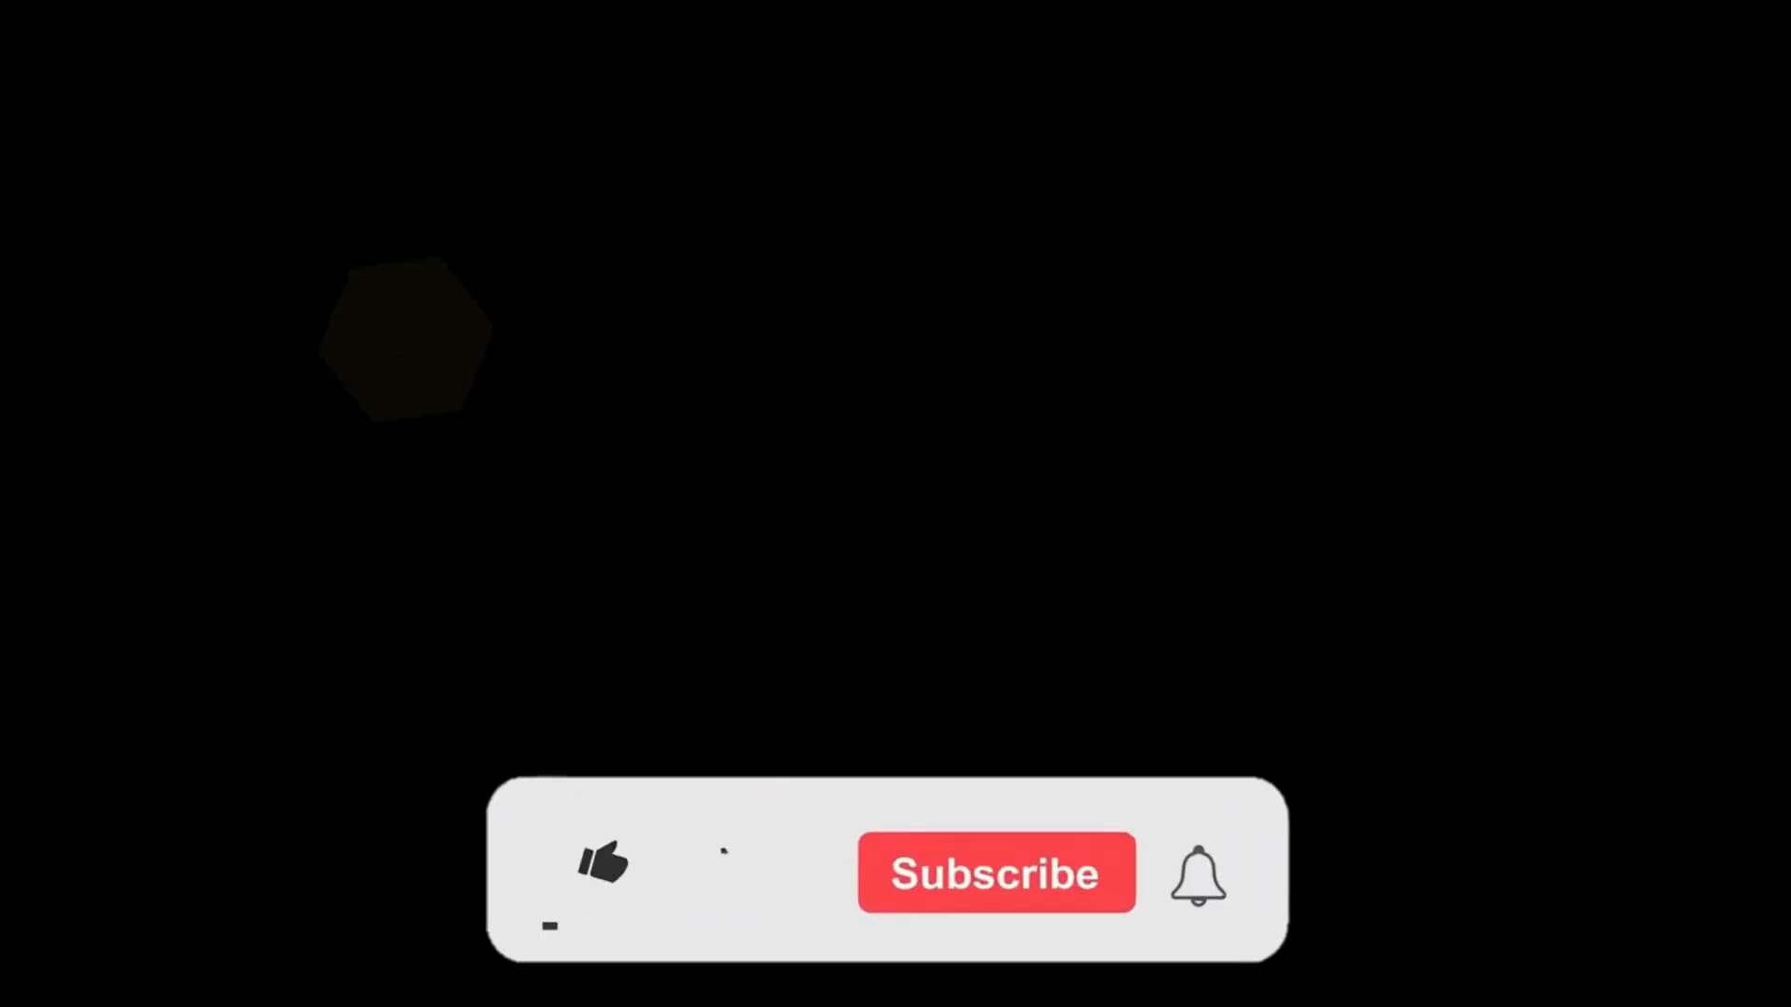